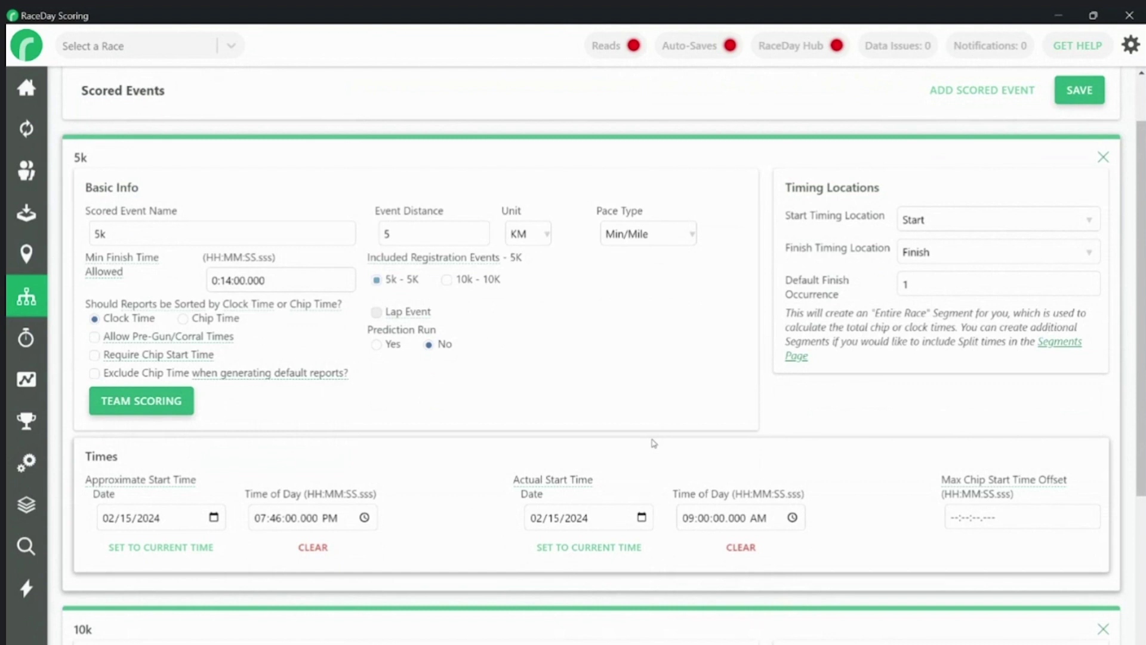
# - Rename the ES corral to Early Start and save the corrals
pyautogui.click(26, 171)
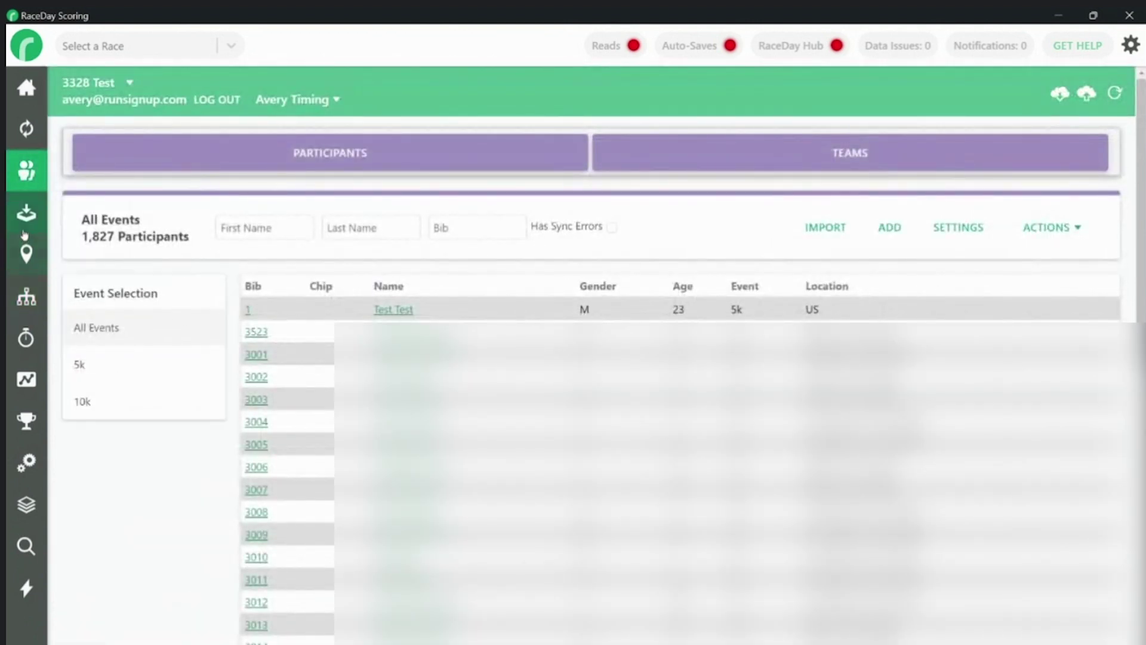
pyautogui.click(32, 345)
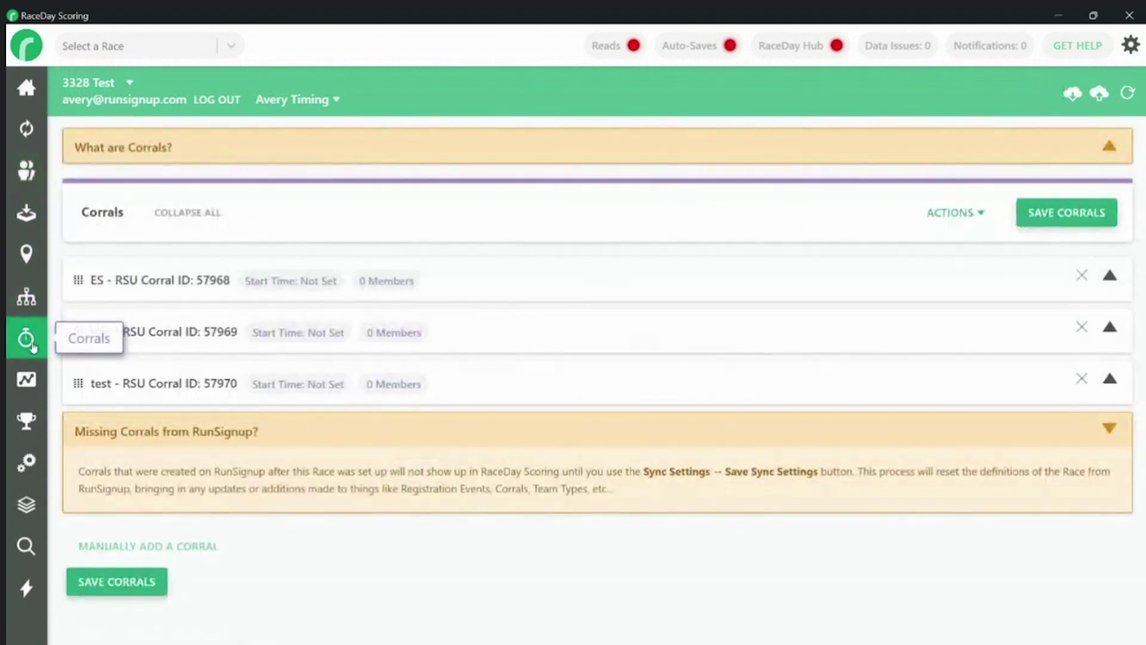
pyautogui.click(186, 292)
pyautogui.click(219, 350)
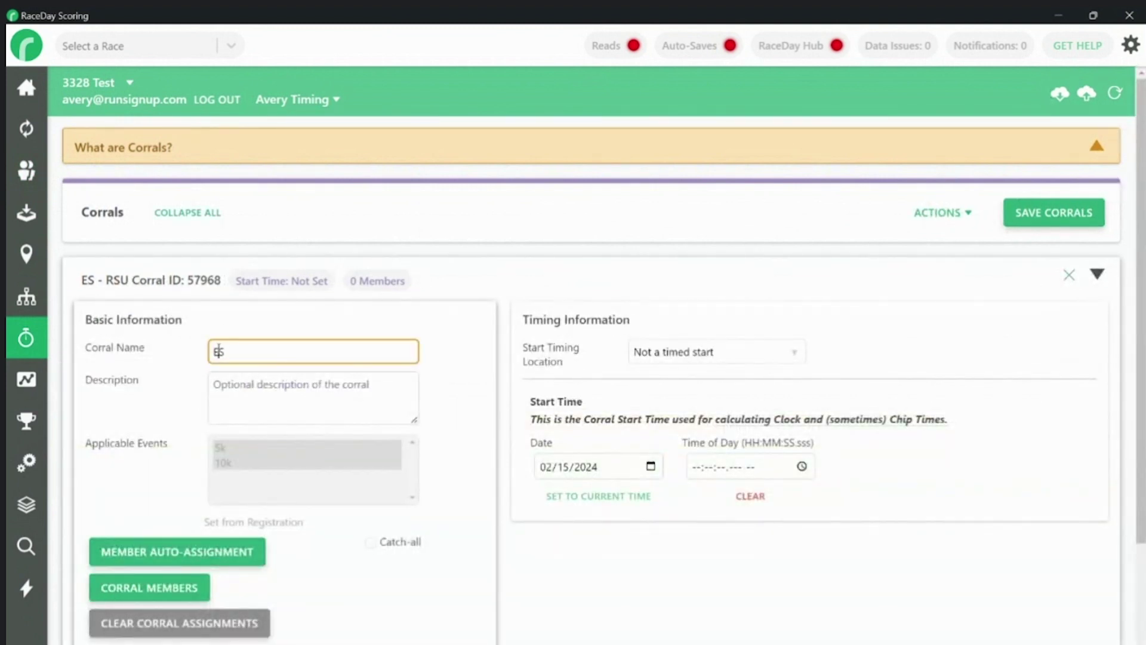
pyautogui.write('arly Start')
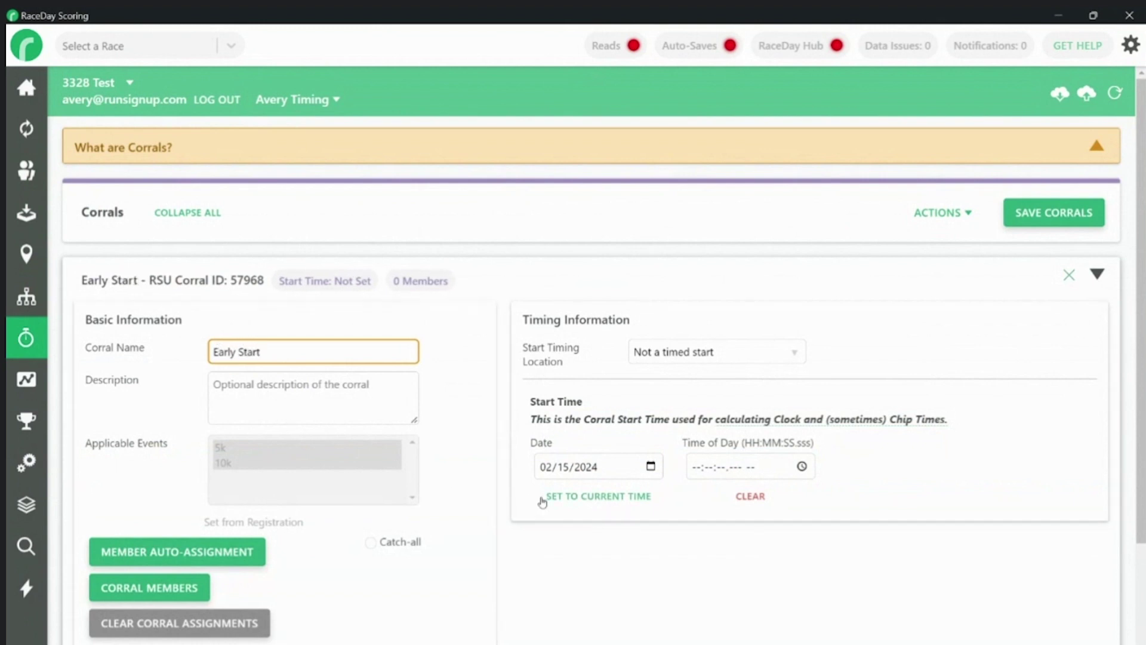
pyautogui.click(1038, 215)
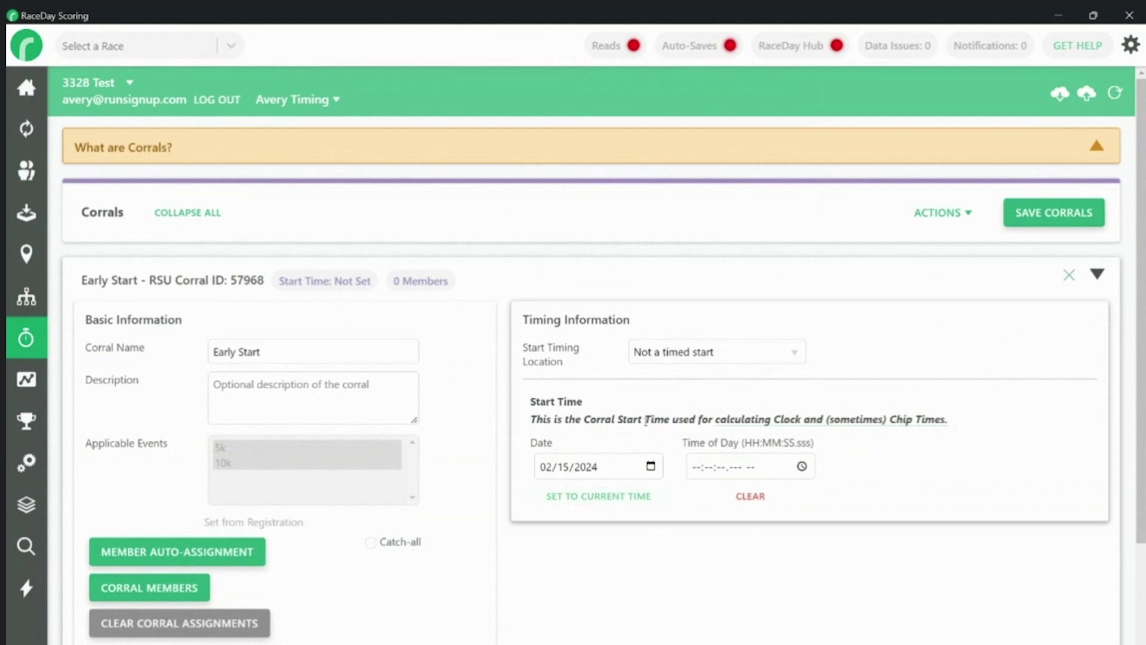
# - Check the 5k scored event's start time, set the Early Start corral's start time to 08:00:00.000 AM, and save the corrals
pyautogui.click(35, 303)
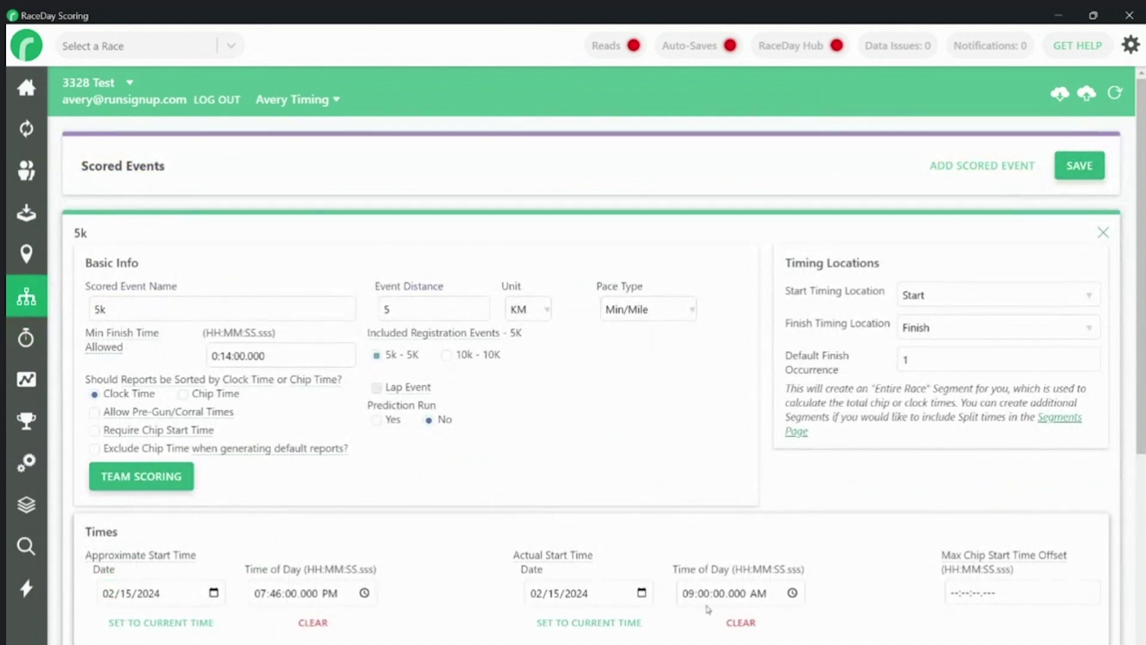
pyautogui.click(24, 338)
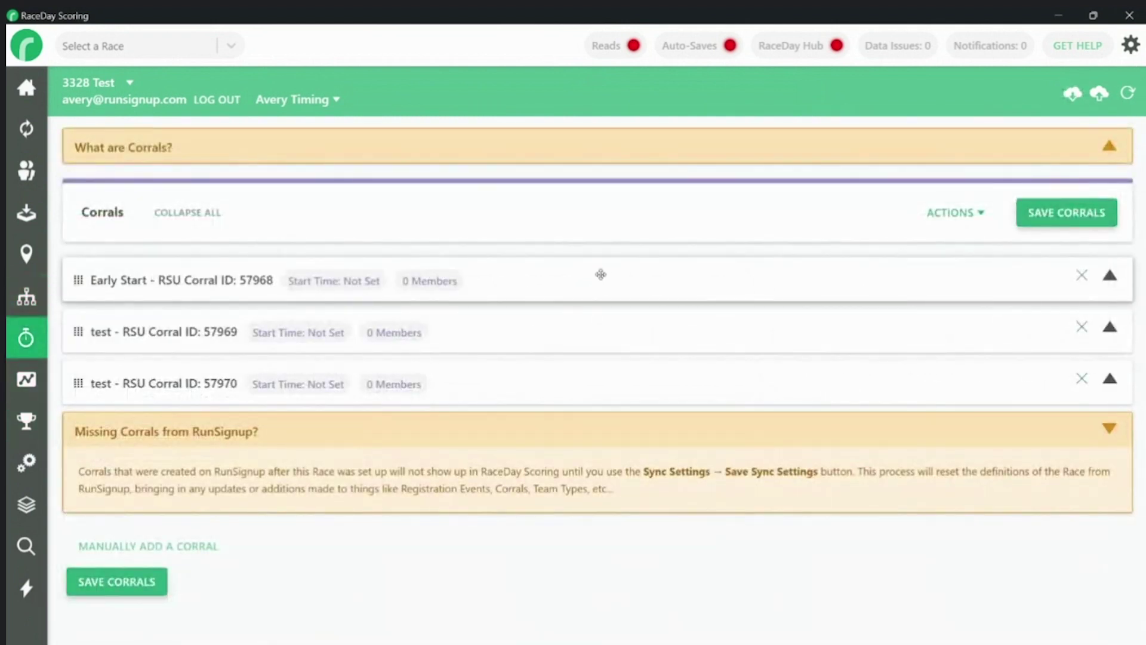
pyautogui.click(600, 274)
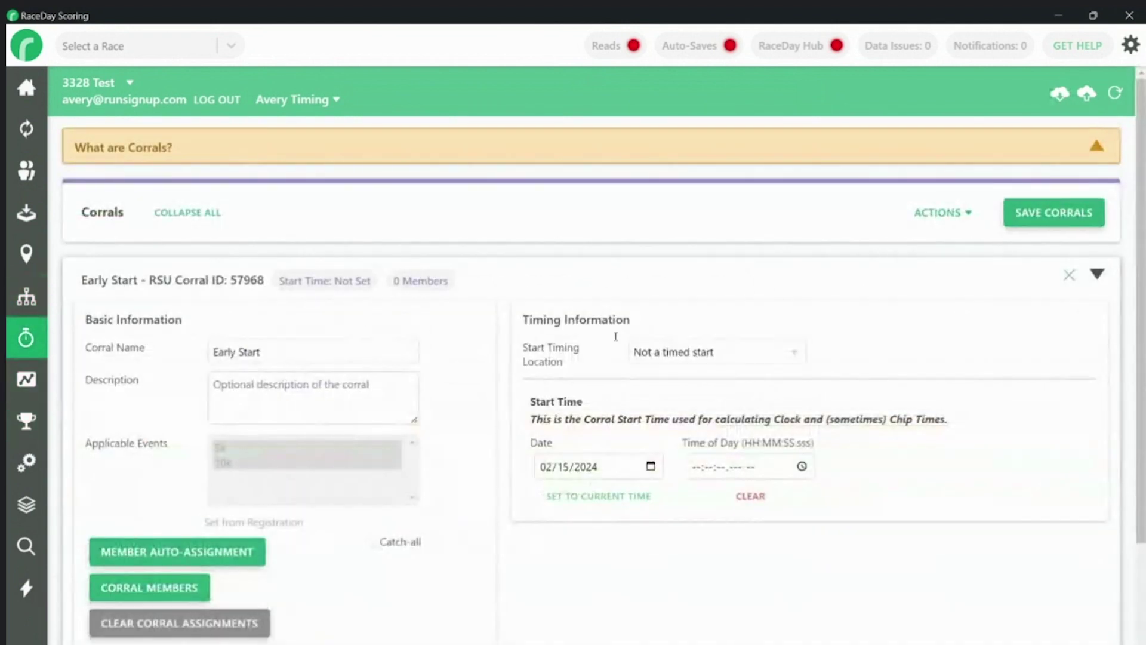
pyautogui.click(697, 471)
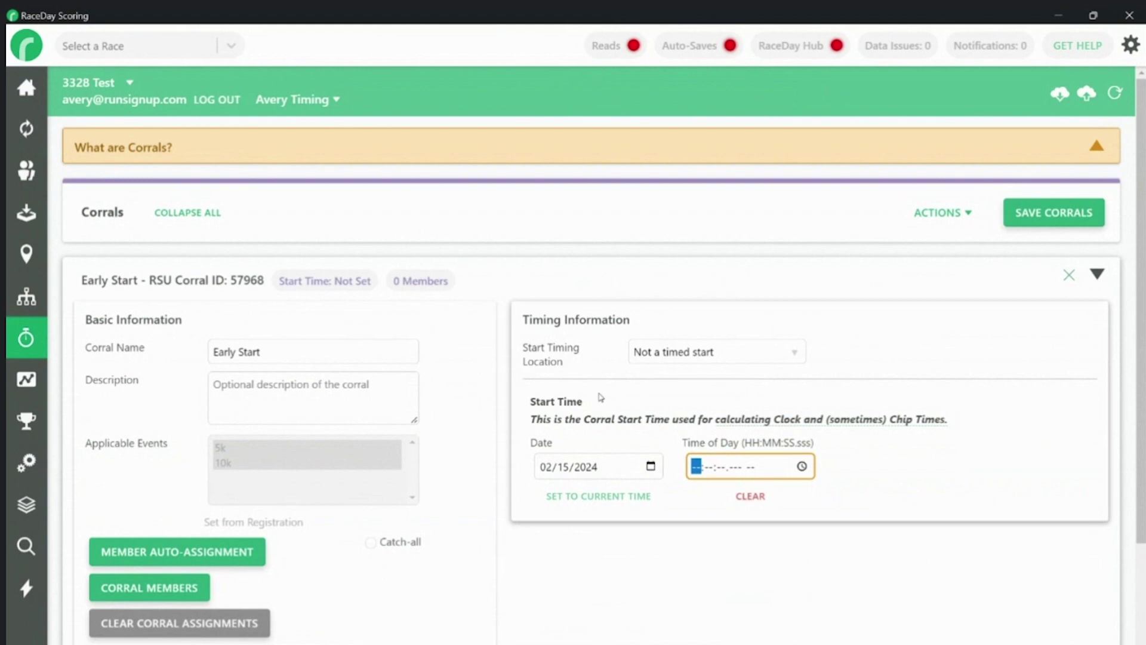
pyautogui.write('0800000')
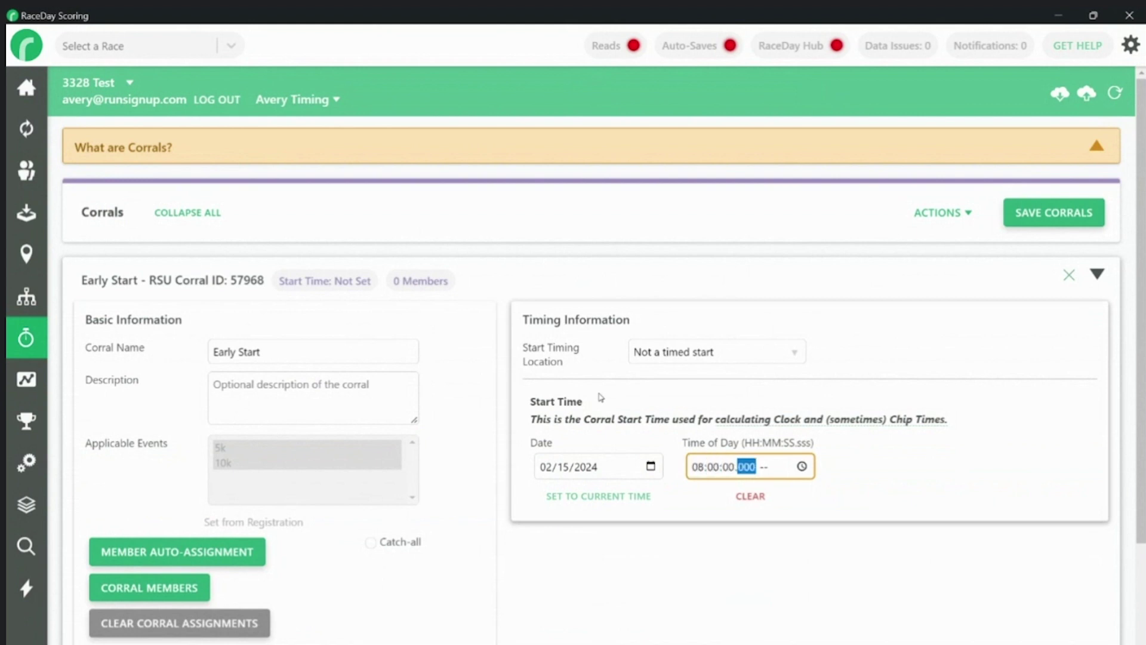
pyautogui.write('a')
pyautogui.click(638, 585)
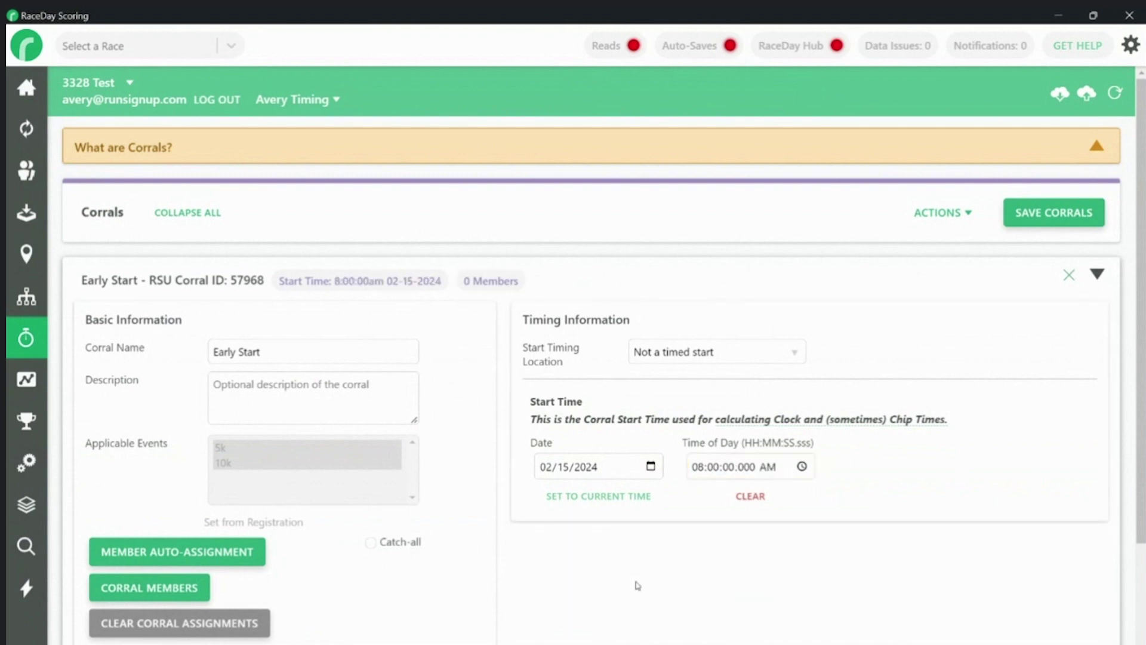
pyautogui.click(1021, 215)
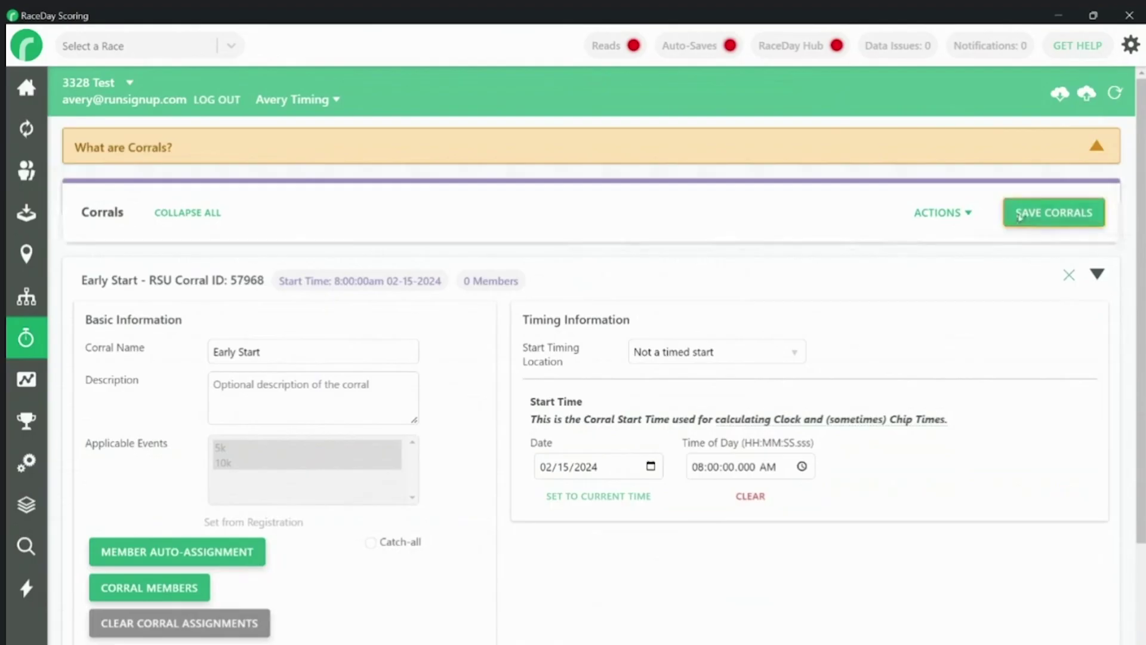
pyautogui.click(1027, 196)
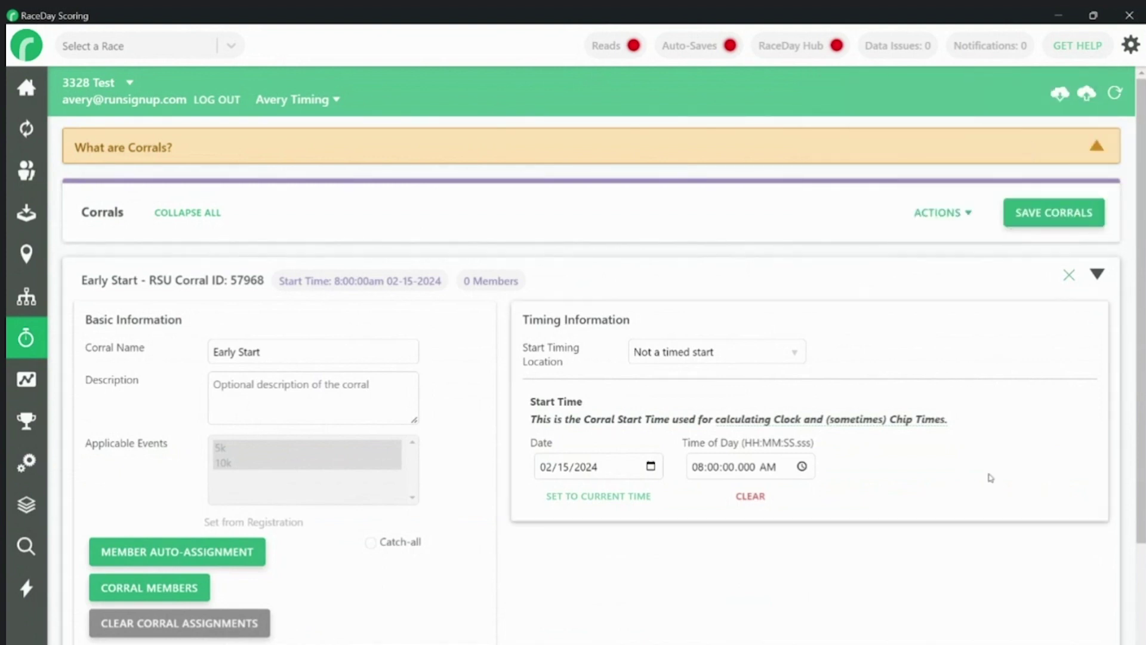
# - Delete the two corrals named test and save the corrals
pyautogui.click(931, 264)
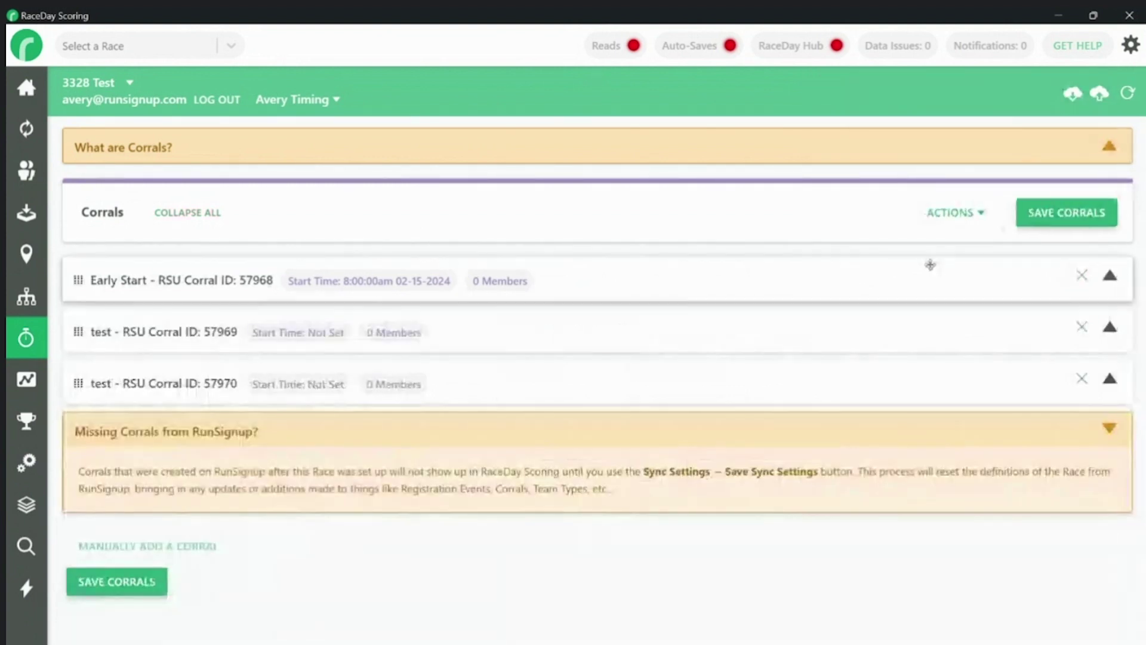
pyautogui.click(1080, 327)
pyautogui.click(1068, 327)
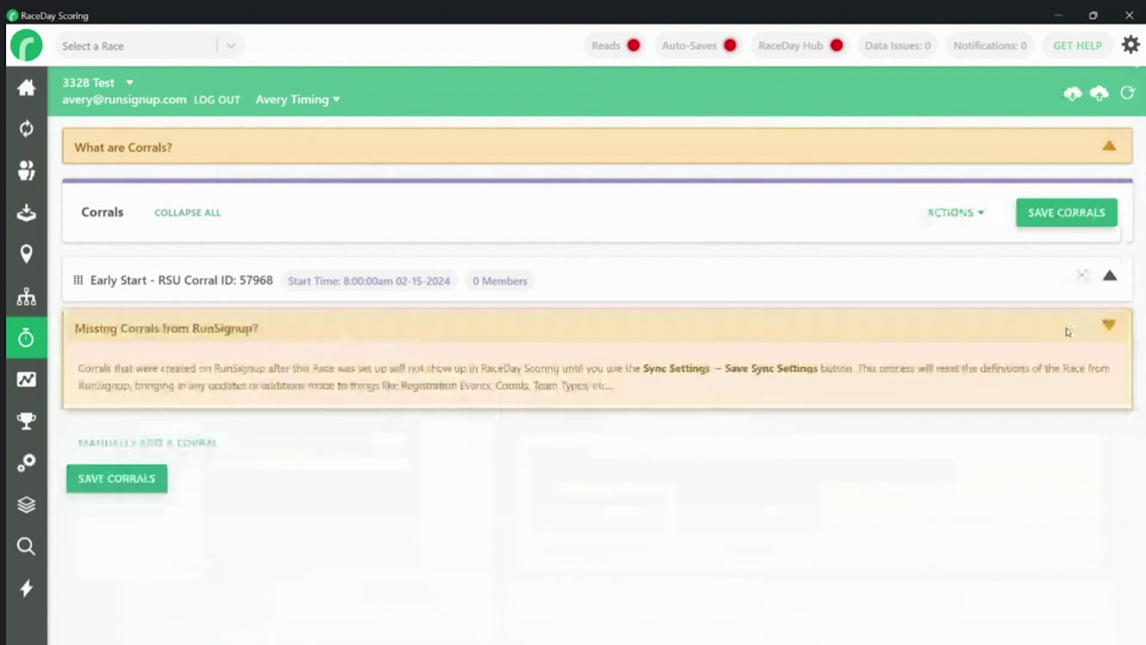
pyautogui.click(1055, 226)
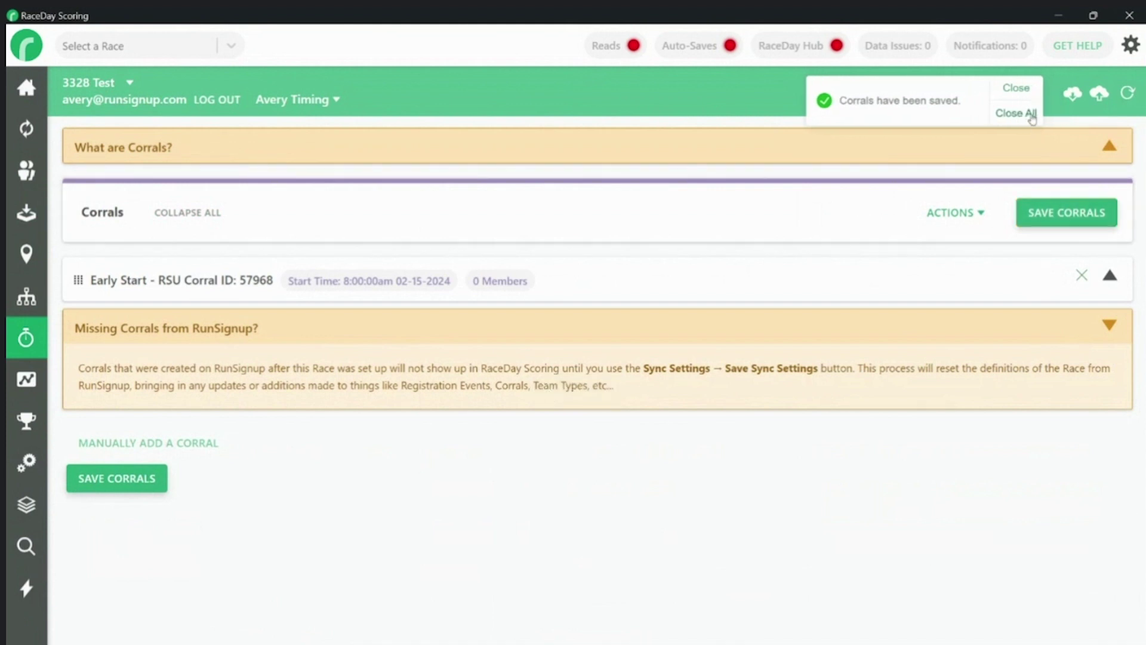
pyautogui.click(1031, 114)
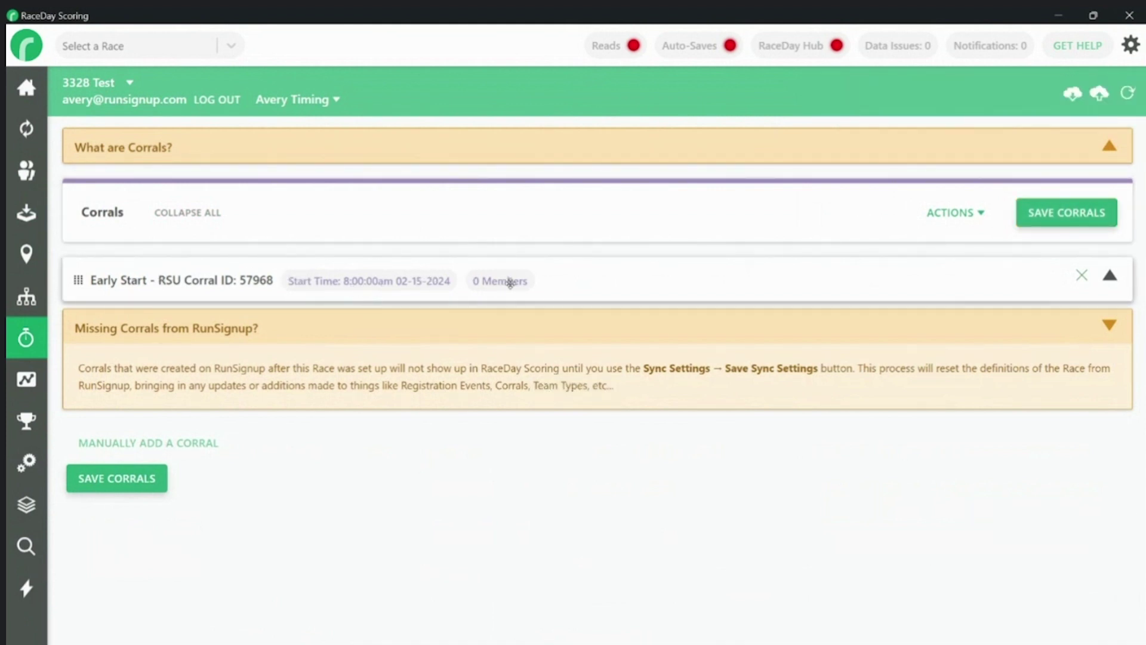
# - Assign the 5k participant with bib 1 to the Early Start corral in the registration details and save the participant
pyautogui.click(590, 277)
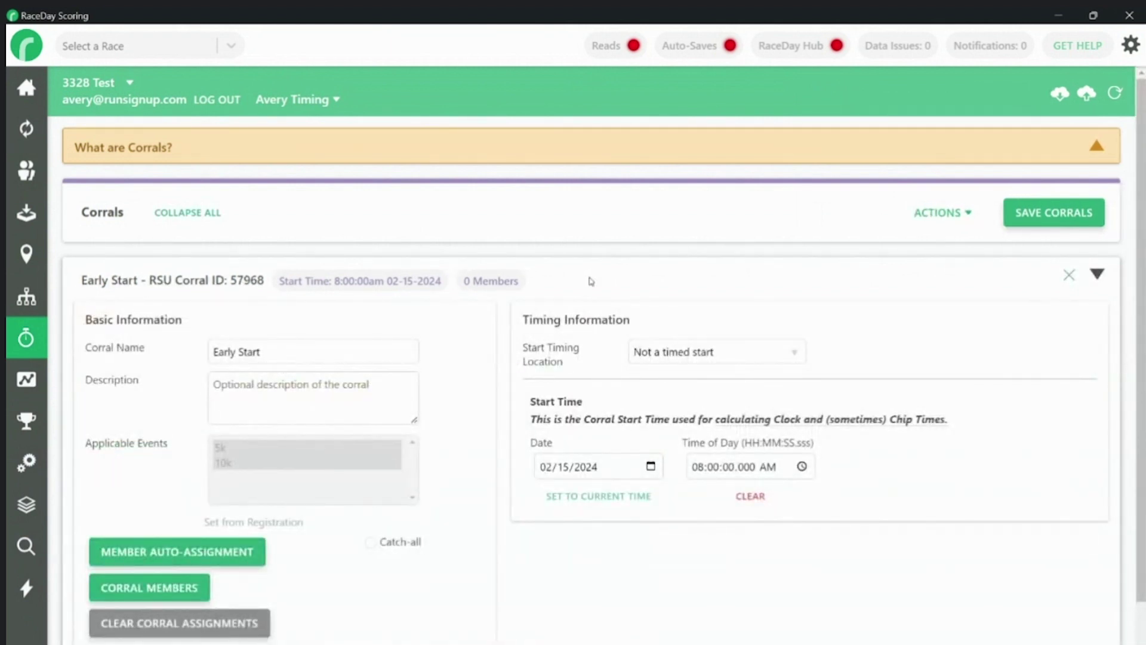
pyautogui.click(26, 170)
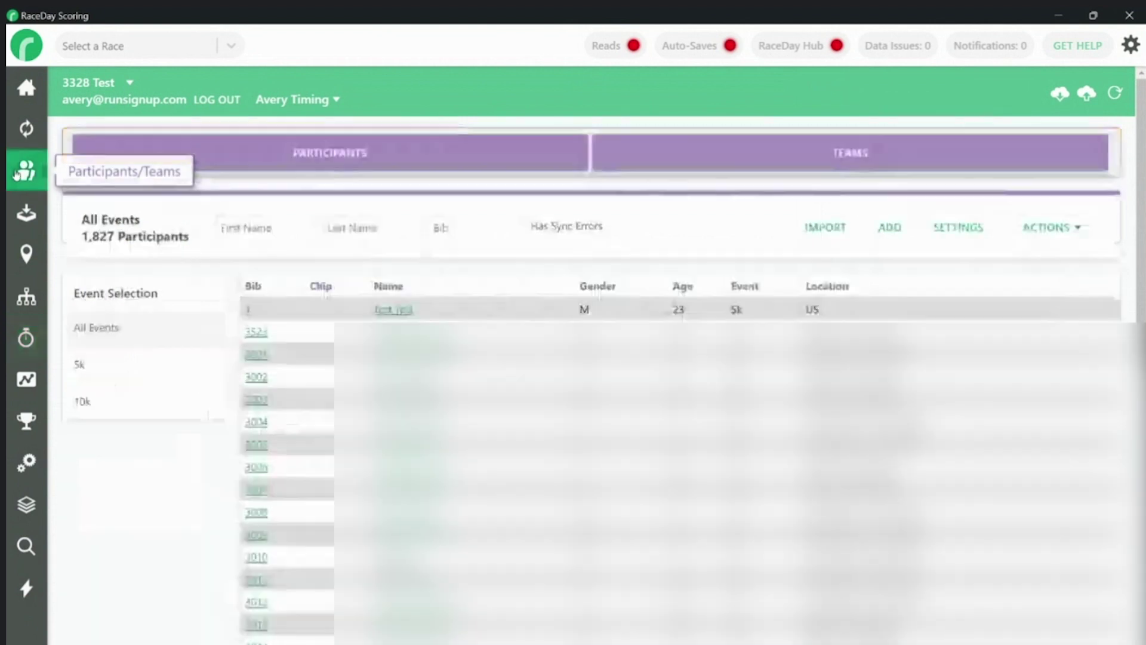
pyautogui.click(397, 310)
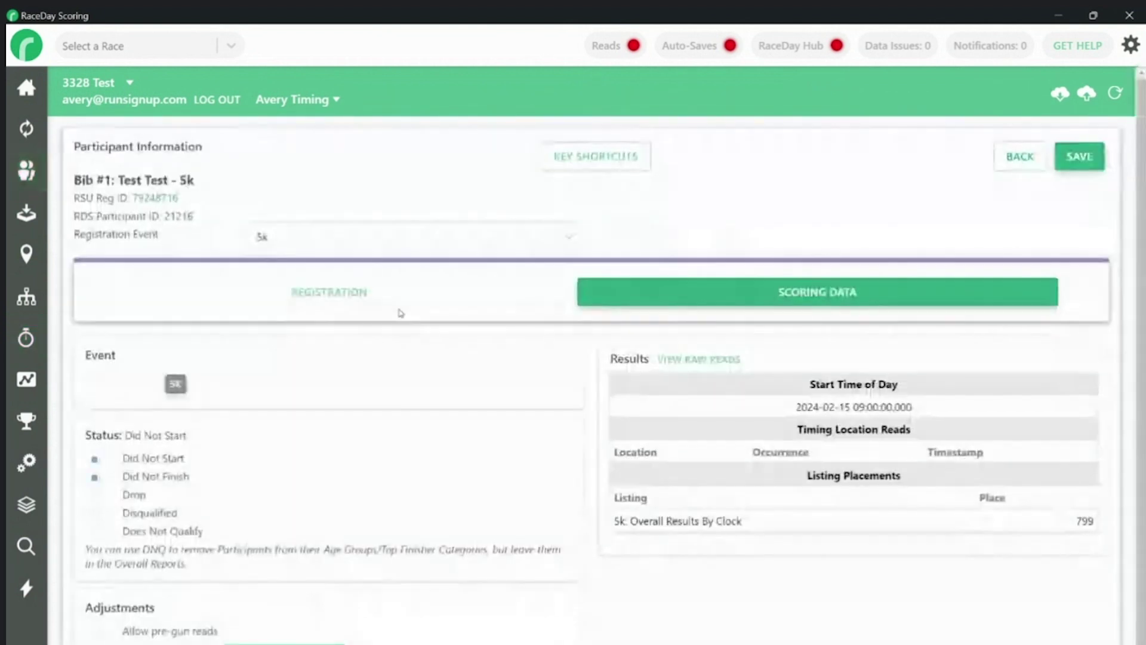
pyautogui.click(371, 307)
pyautogui.scroll(-3, 371, 308)
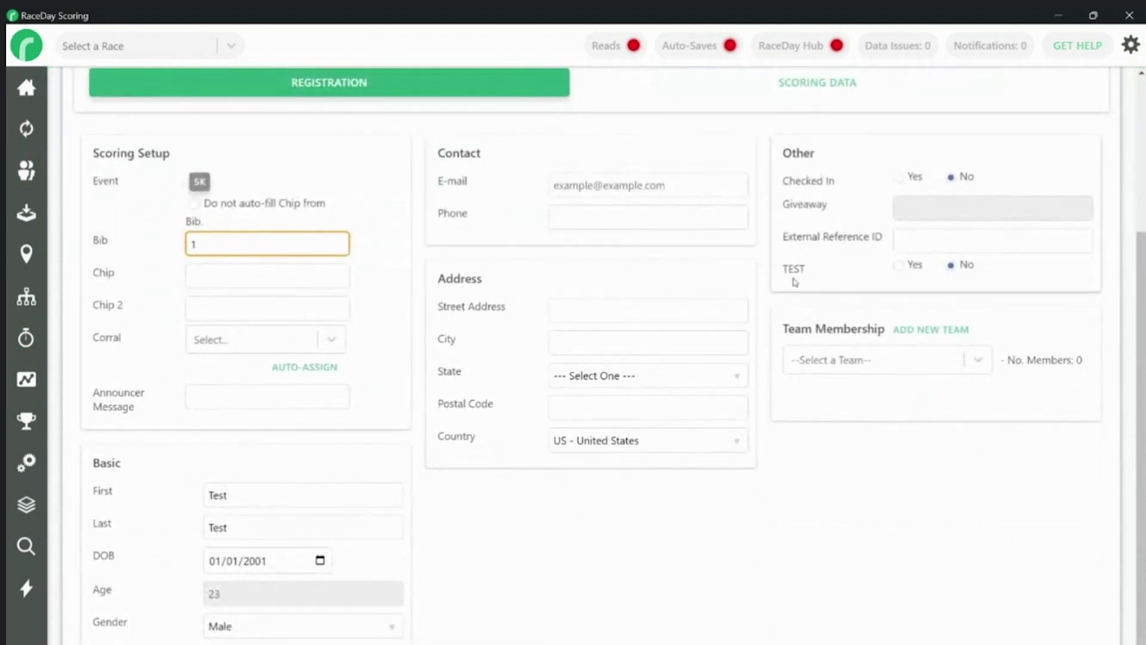
pyautogui.click(242, 338)
pyautogui.click(244, 401)
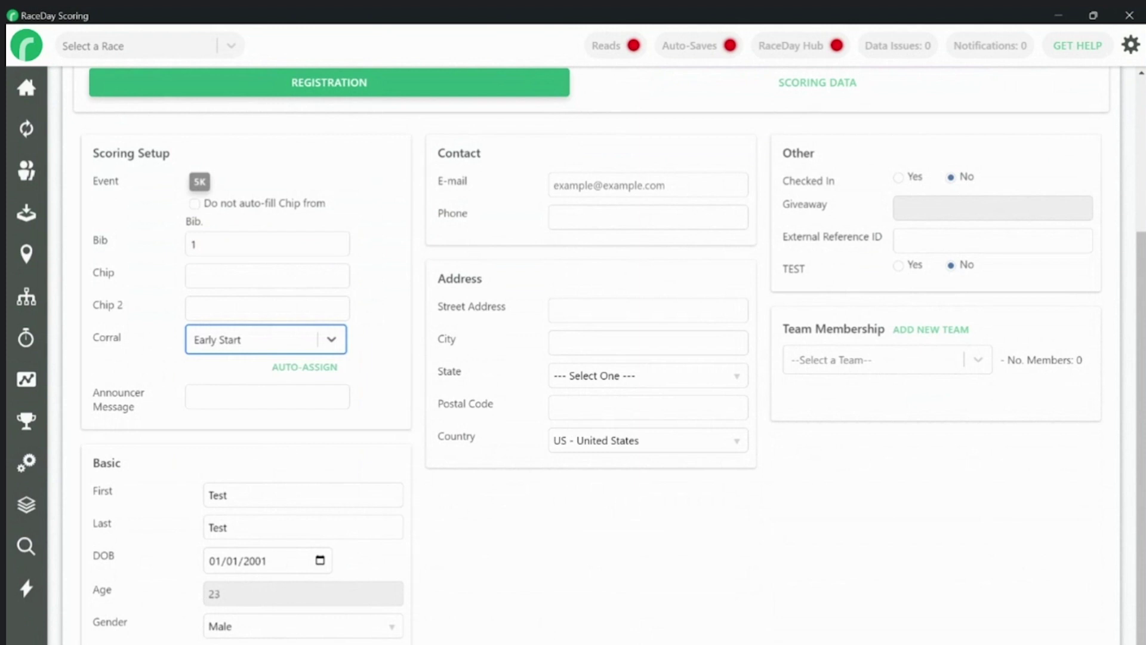
pyautogui.click(591, 641)
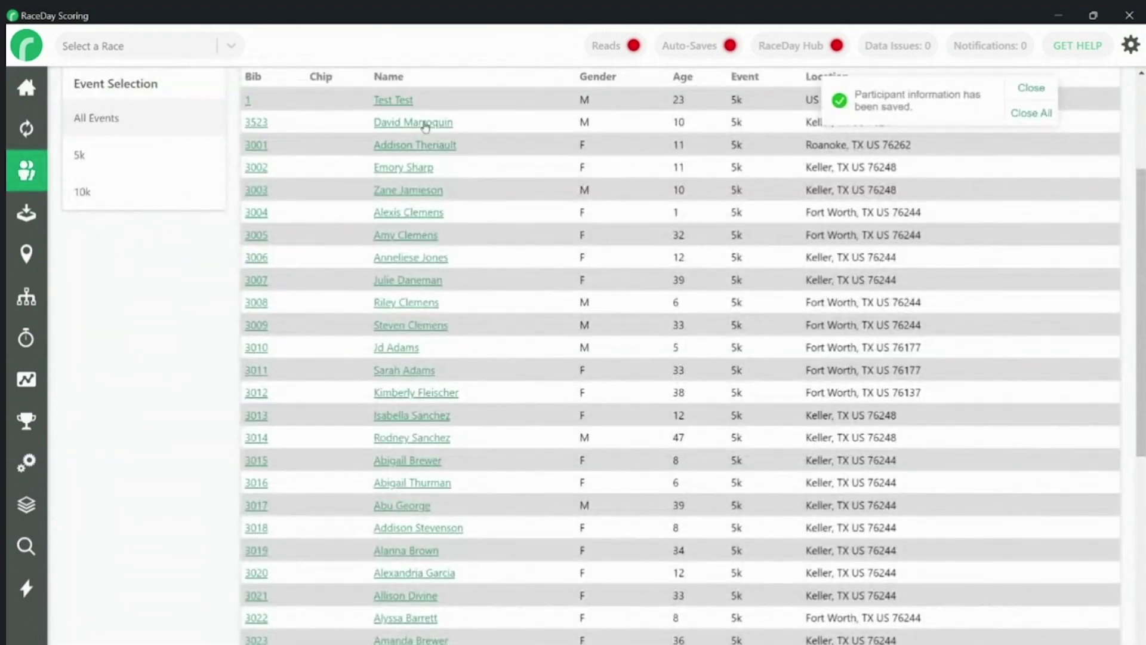
# - Reopen the bib 1 participant's scoring data and check the start time of day
pyautogui.click(394, 101)
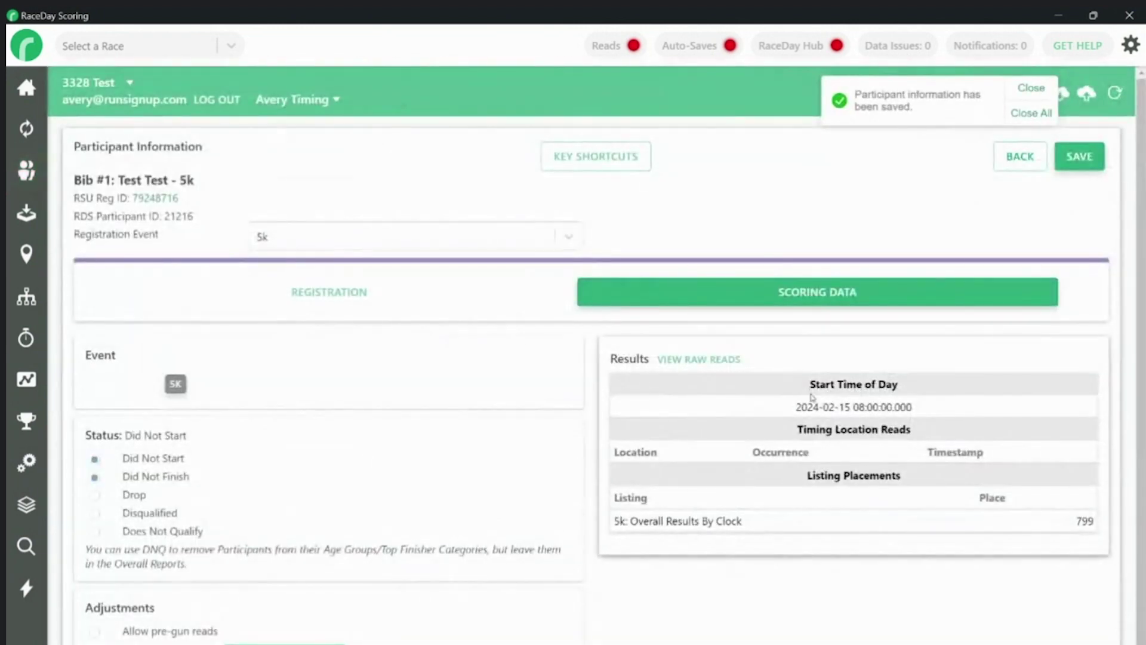
pyautogui.moveTo(913, 407); pyautogui.dragTo(812, 379)
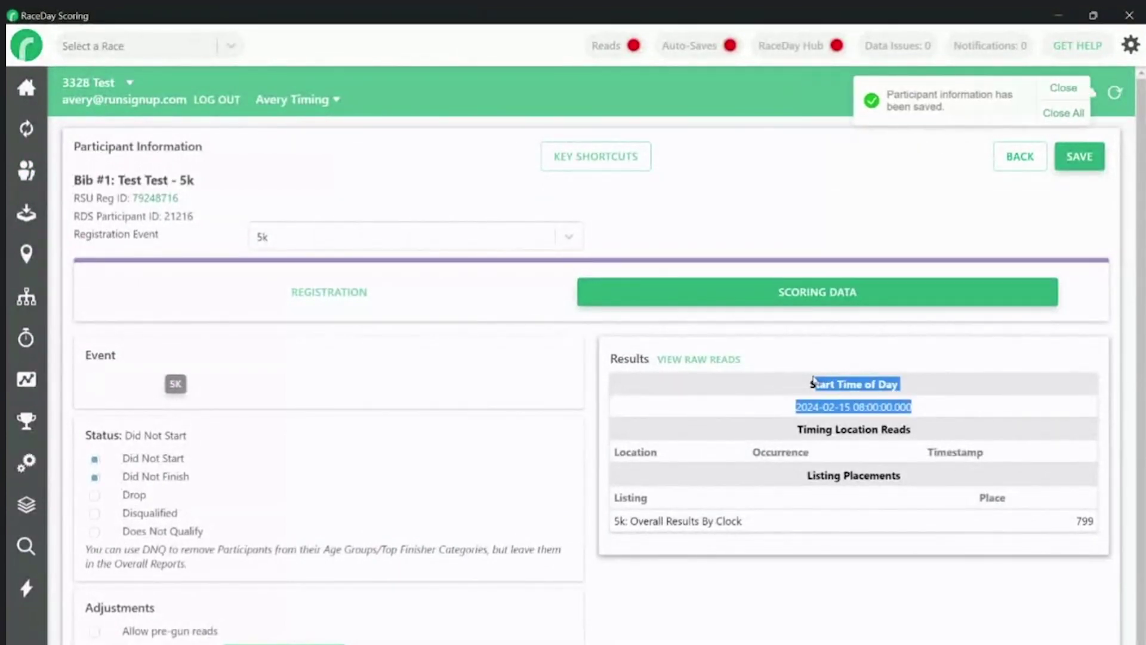
pyautogui.click(806, 380)
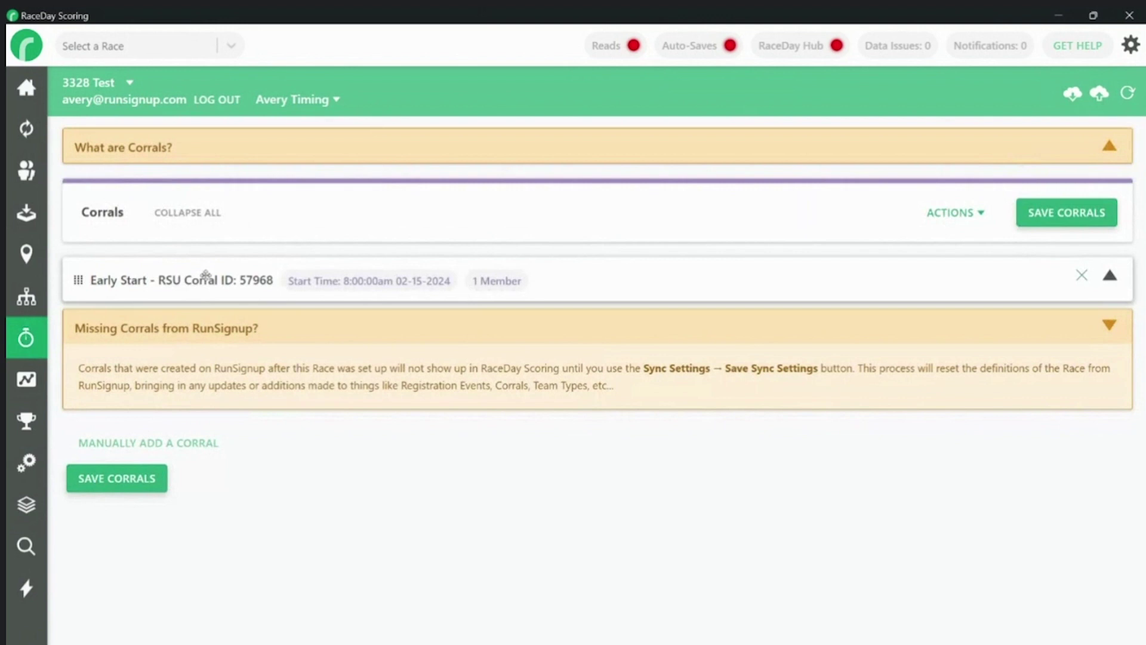
# - Open the Early Start corral's member auto-assignment settings and set Member Assignment Rule 1 to accept the Male gender
pyautogui.click(205, 276)
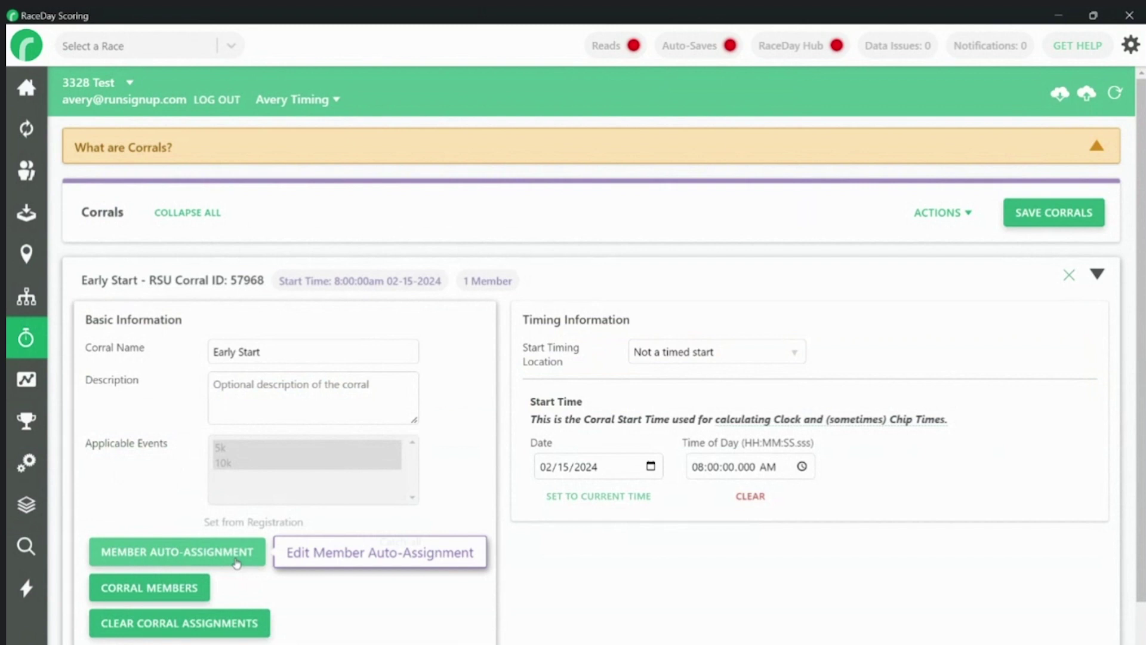
pyautogui.click(237, 561)
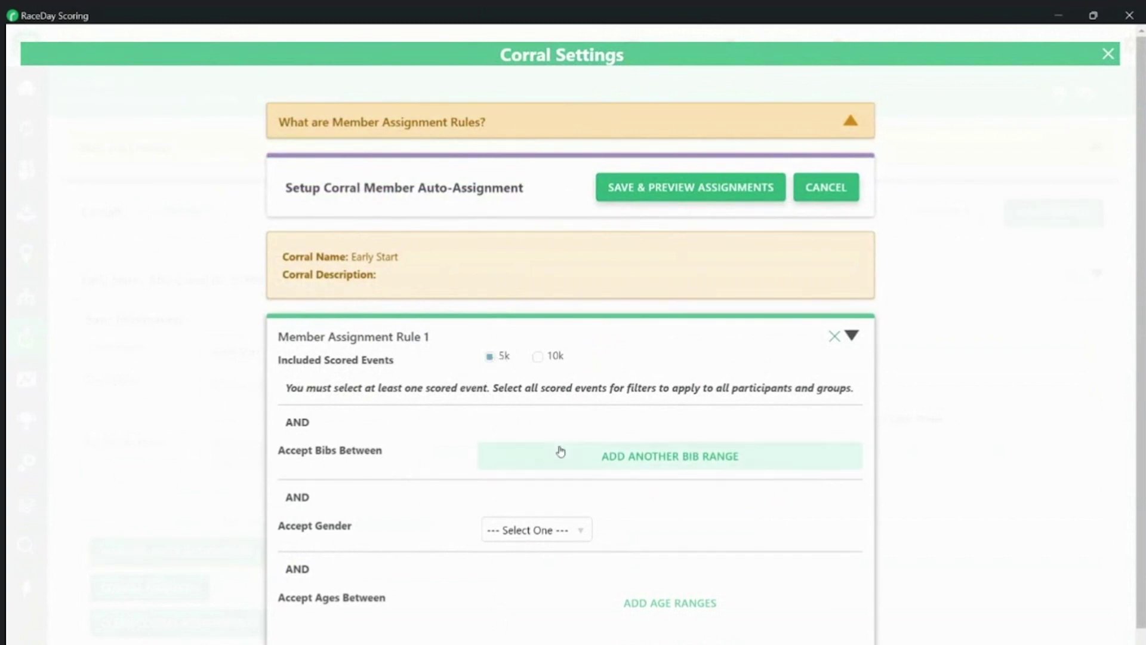
pyautogui.scroll(-2, 560, 452)
pyautogui.click(548, 422)
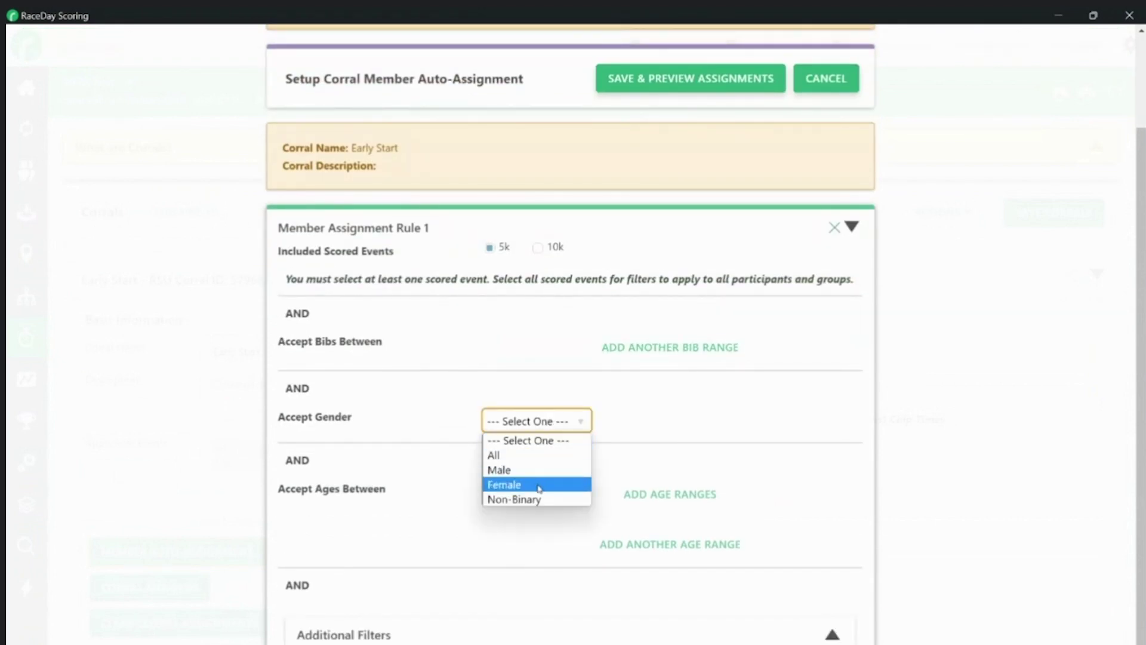
pyautogui.click(550, 470)
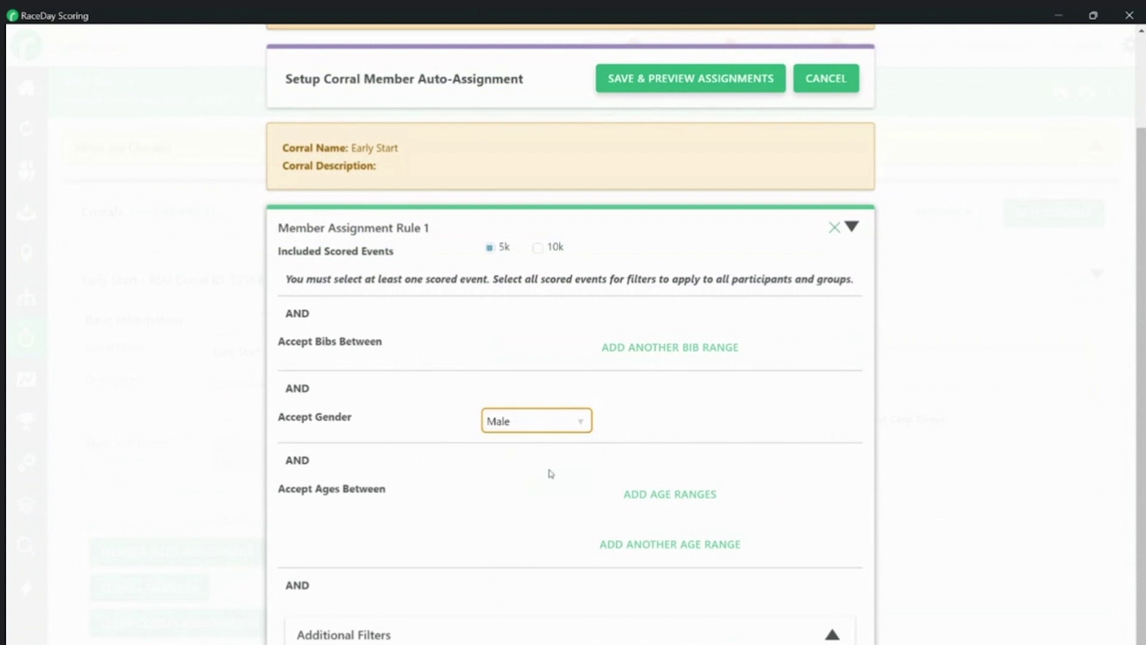
# - Open the age range setup for Member Assignment Rule 1 and set the range size to 20
pyautogui.click(647, 496)
pyautogui.click(423, 102)
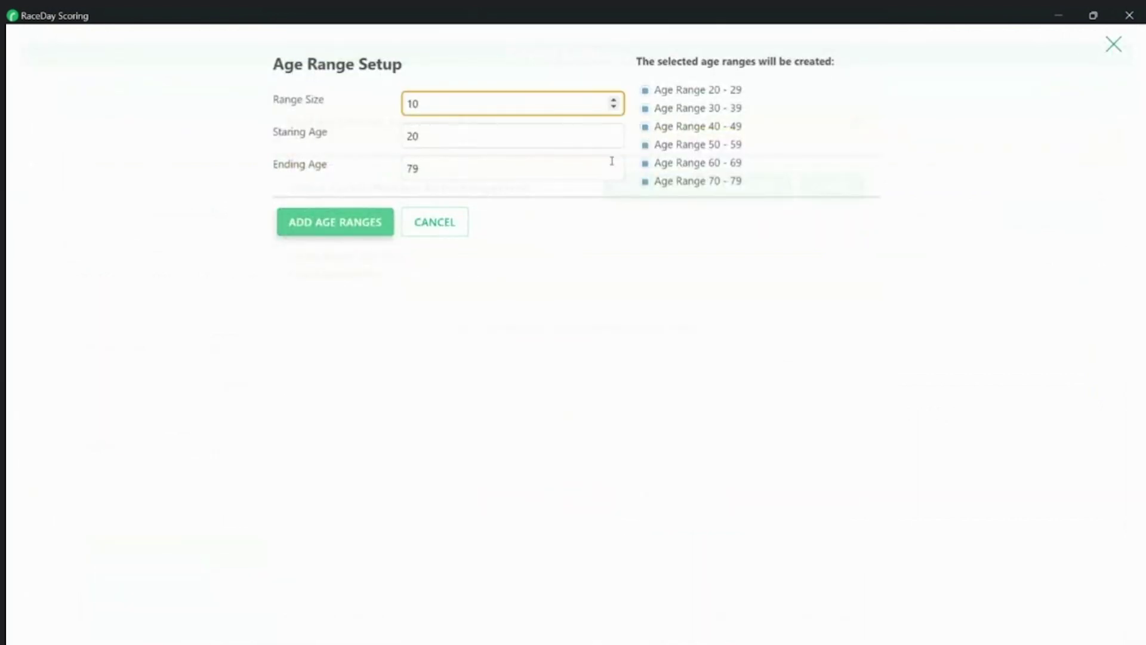
pyautogui.doubleClick(487, 107)
pyautogui.write('50')
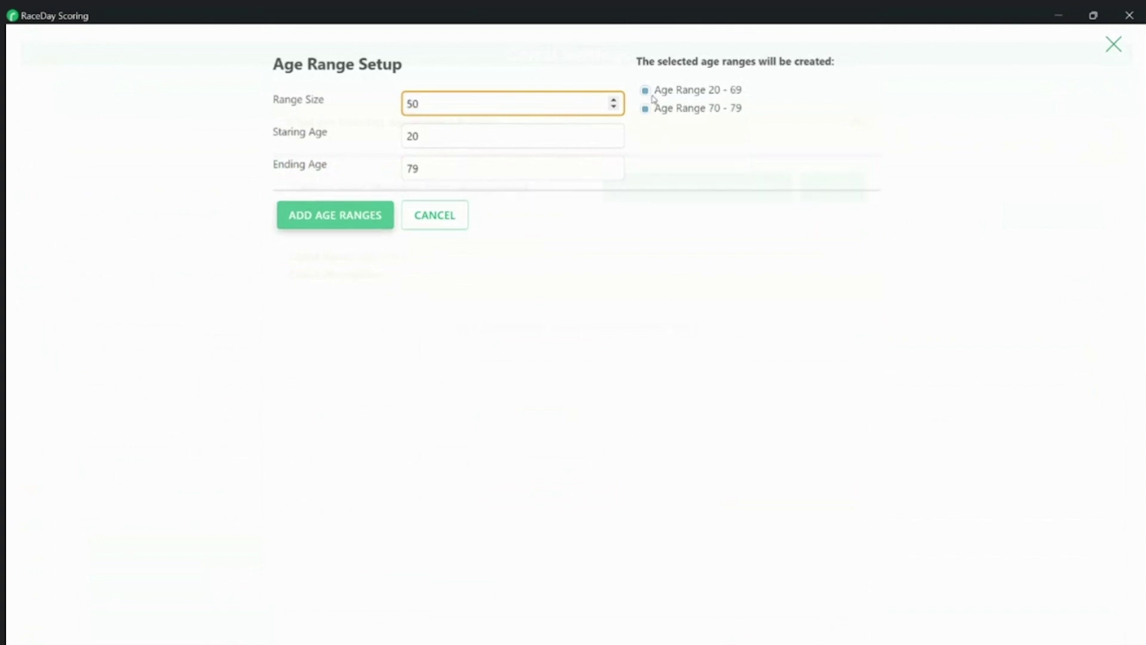
pyautogui.doubleClick(536, 139)
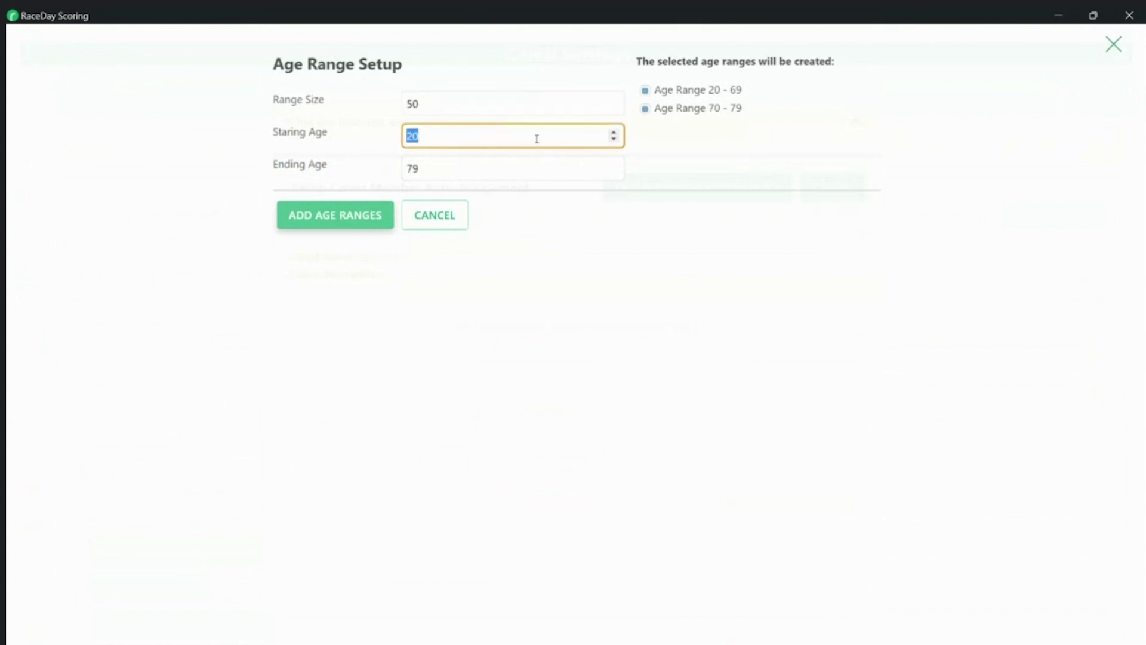
pyautogui.doubleClick(471, 104)
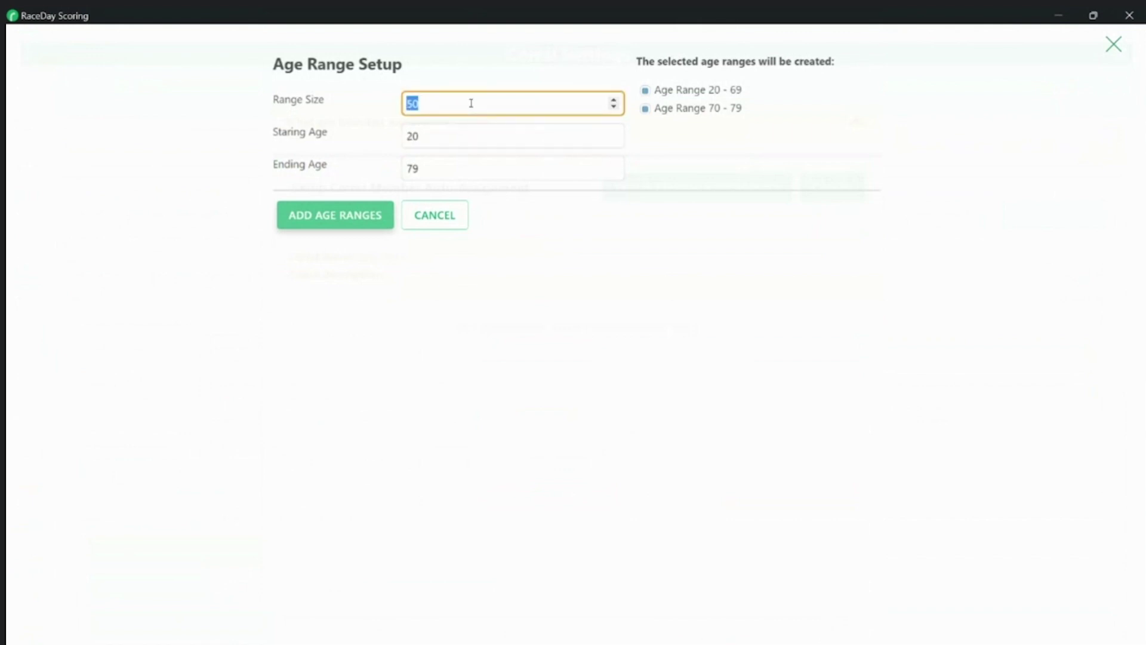
pyautogui.write('20')
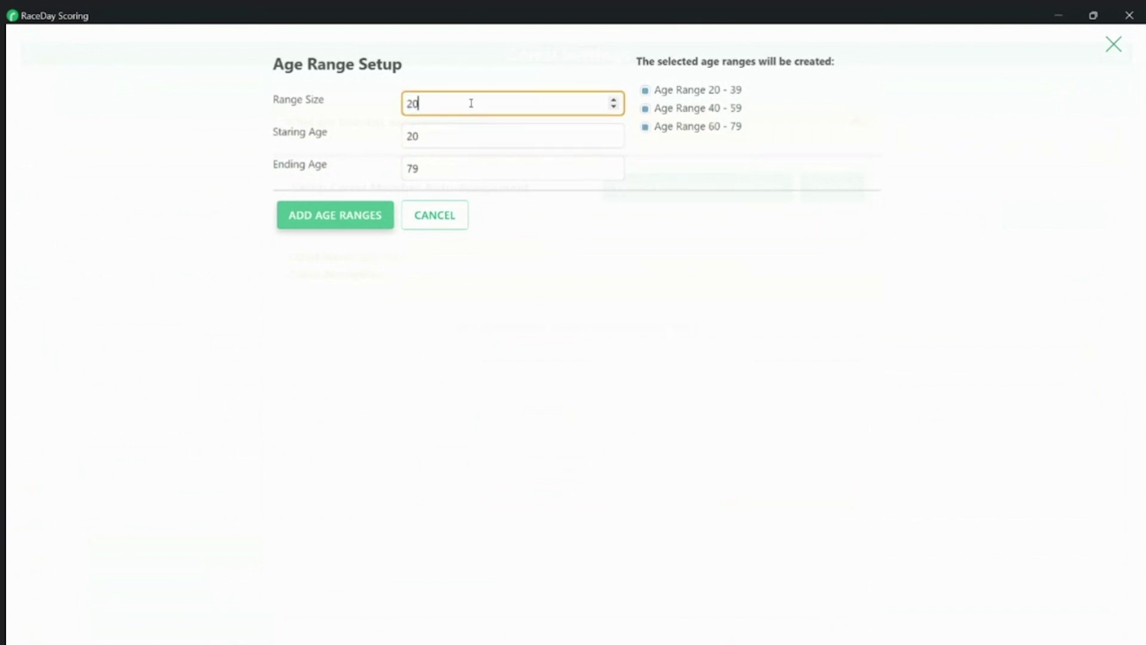
# - Set the ending age of the age range setup to 100
pyautogui.click(703, 93)
pyautogui.click(548, 170)
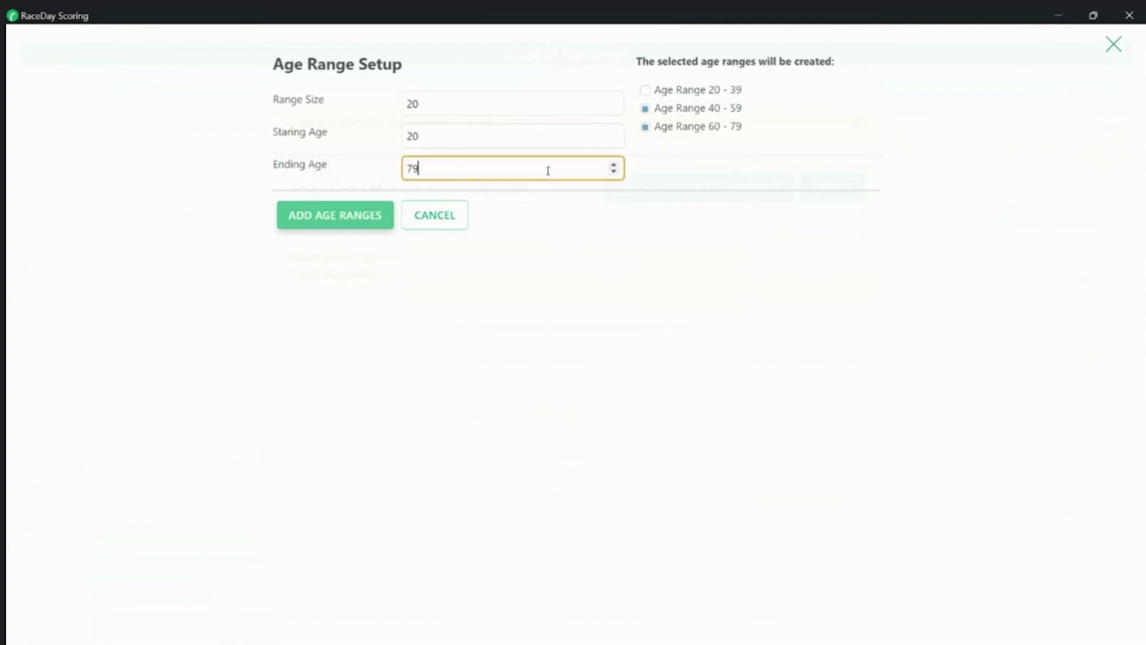
pyautogui.press('BackSpace')
pyautogui.press('BackSpace')
pyautogui.write('100')
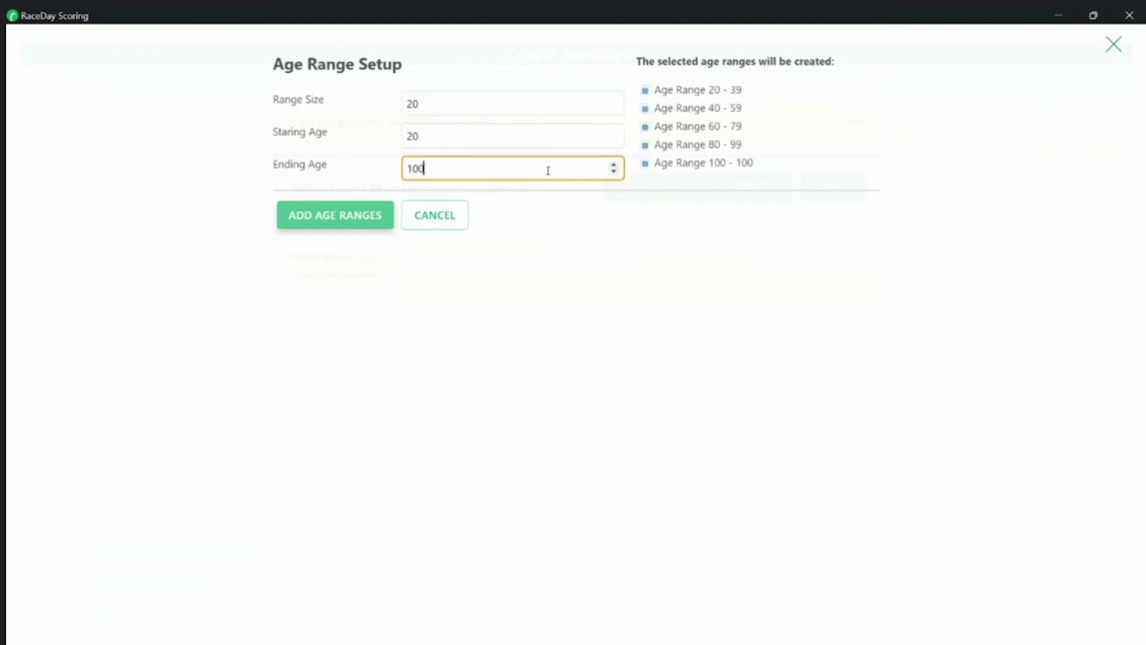
# - Exclude age range 20 - 39 and add the ranges covering ages 40 to 100 to Member Assignment Rule 1
pyautogui.click(658, 92)
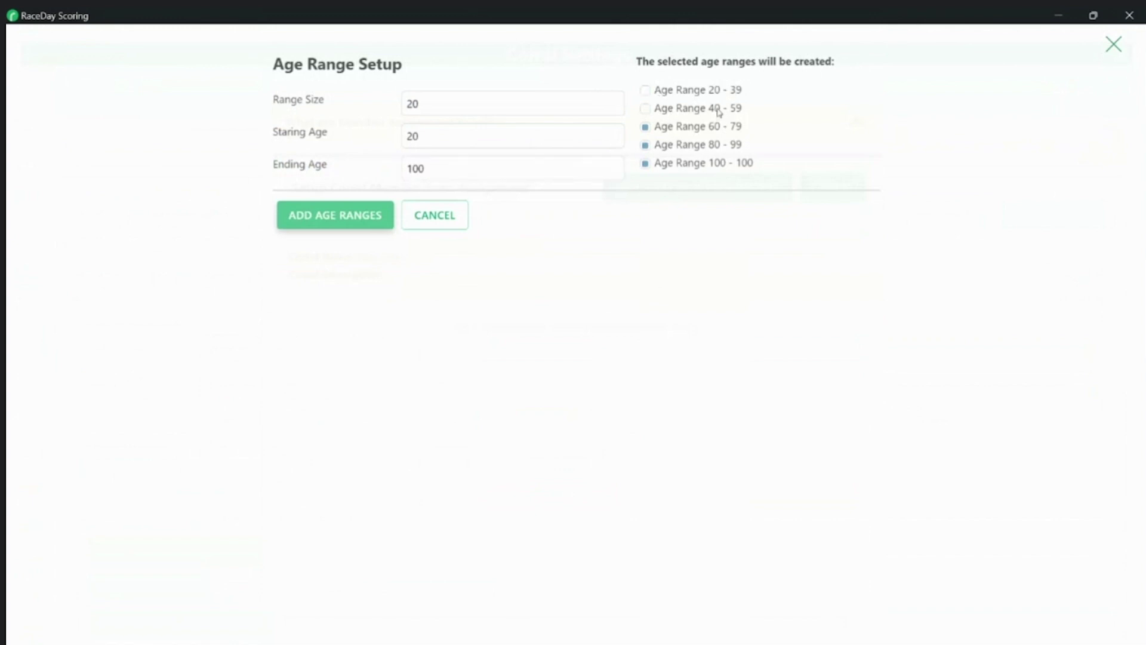
pyautogui.click(673, 112)
pyautogui.click(335, 226)
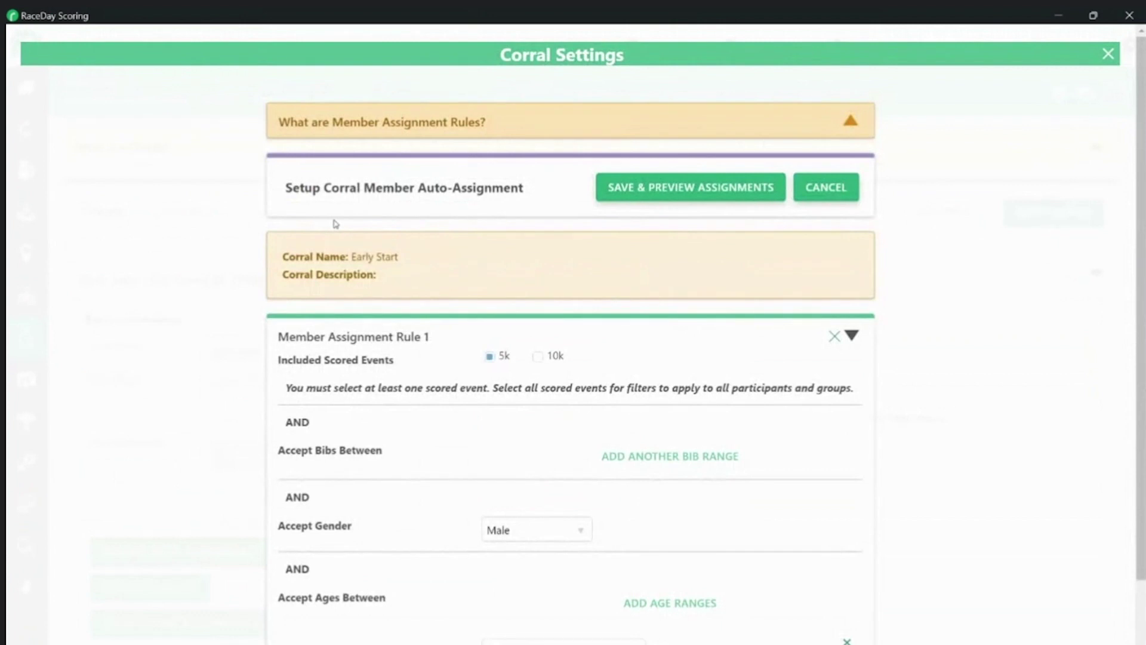
pyautogui.scroll(-3, 335, 222)
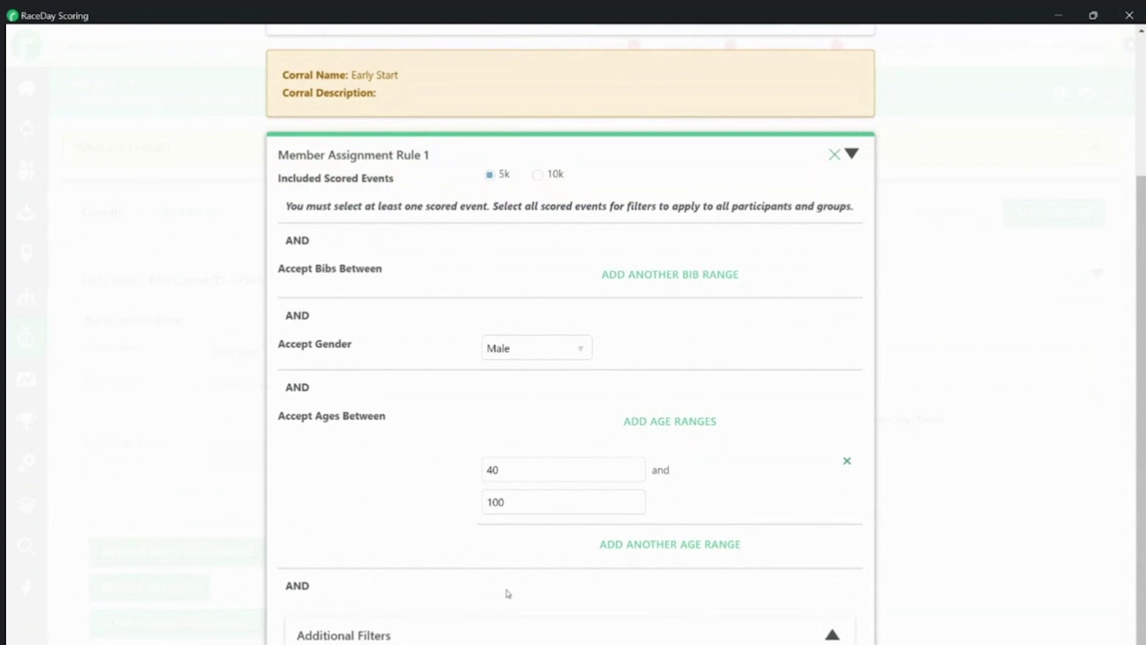
pyautogui.scroll(3, 508, 593)
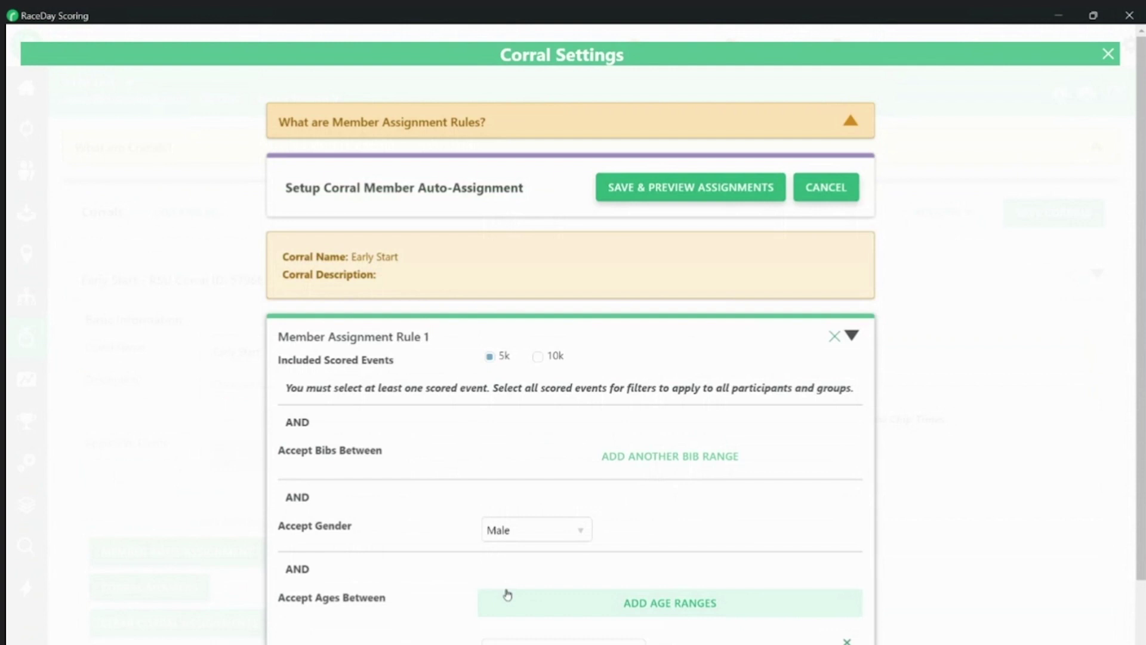
# - Examine the fields available for an additional filter on Member Assignment Rule 1, then remove the blank filter and collapse the filter section
pyautogui.scroll(-2, 508, 594)
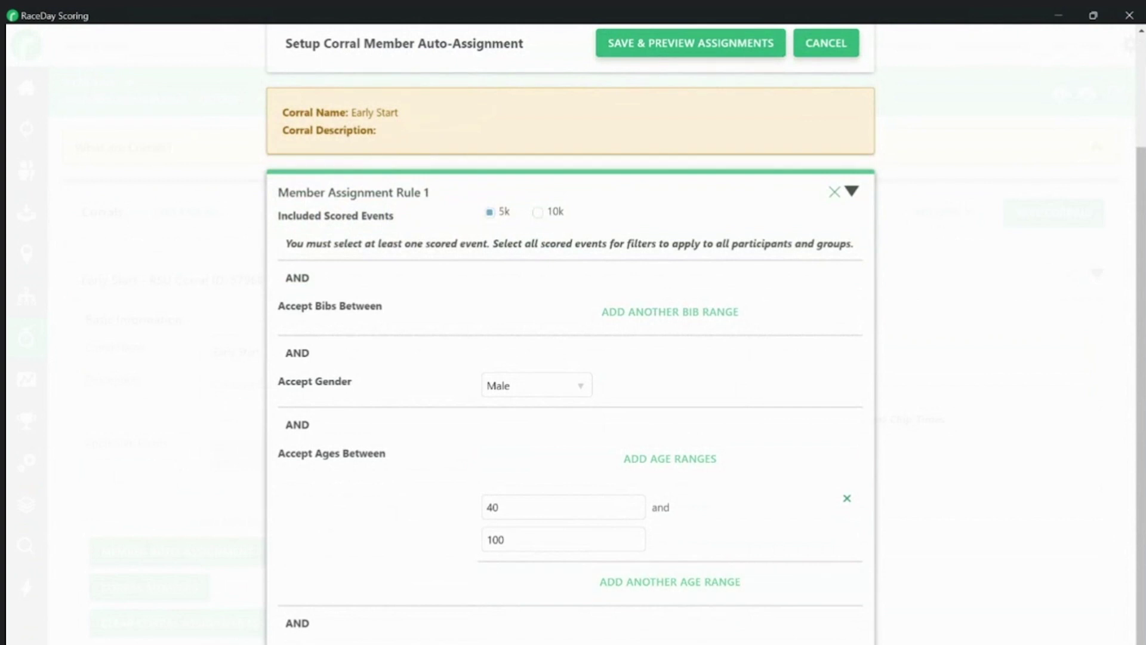
pyautogui.scroll(-2, 407, 544)
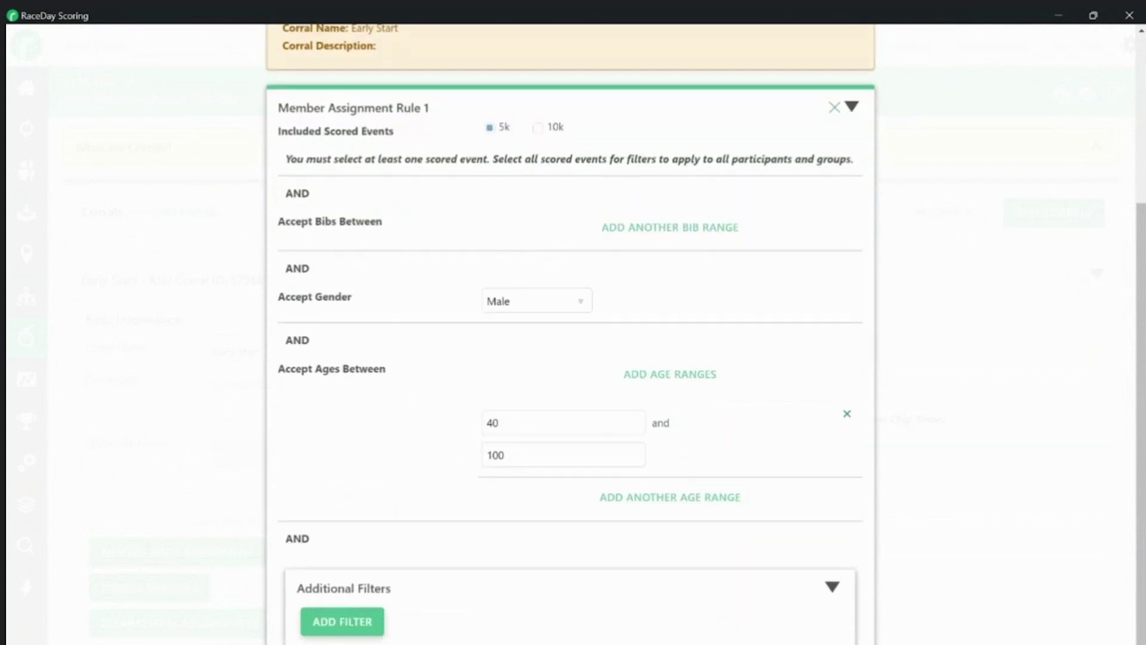
pyautogui.click(342, 622)
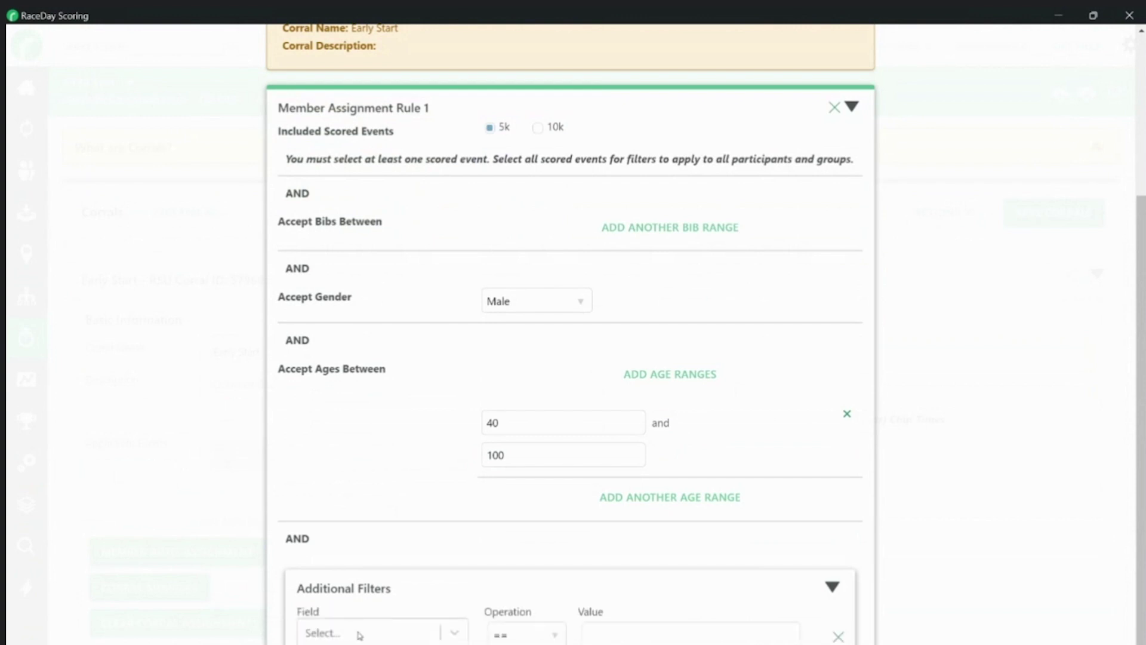
pyautogui.click(360, 635)
pyautogui.scroll(-3, 360, 632)
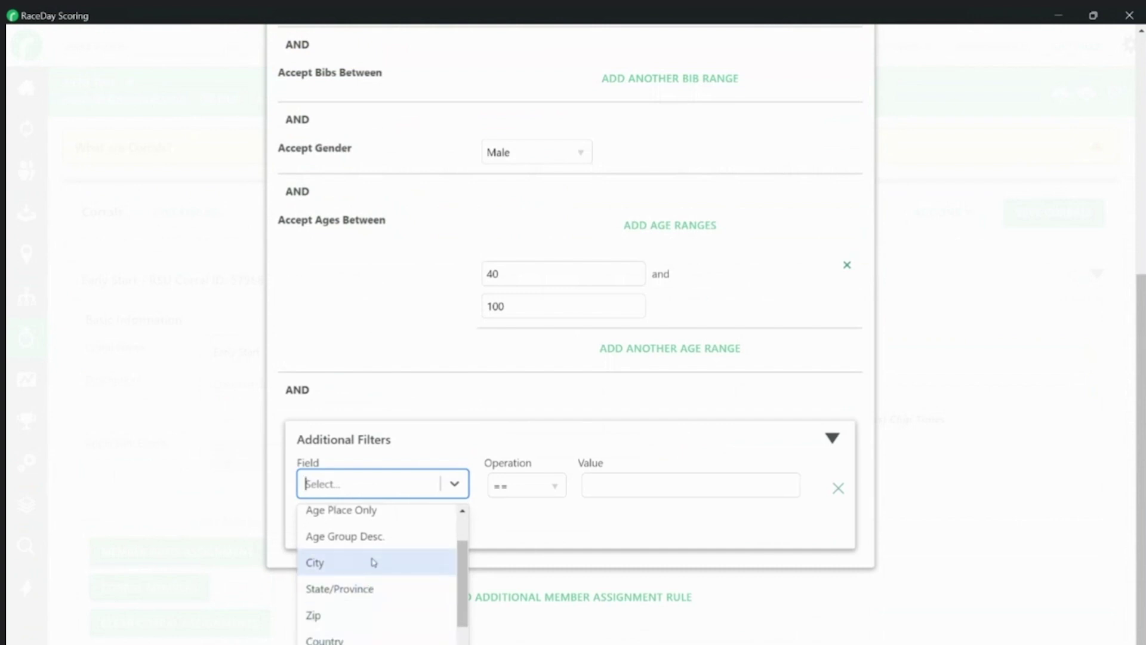
pyautogui.scroll(-5, 373, 561)
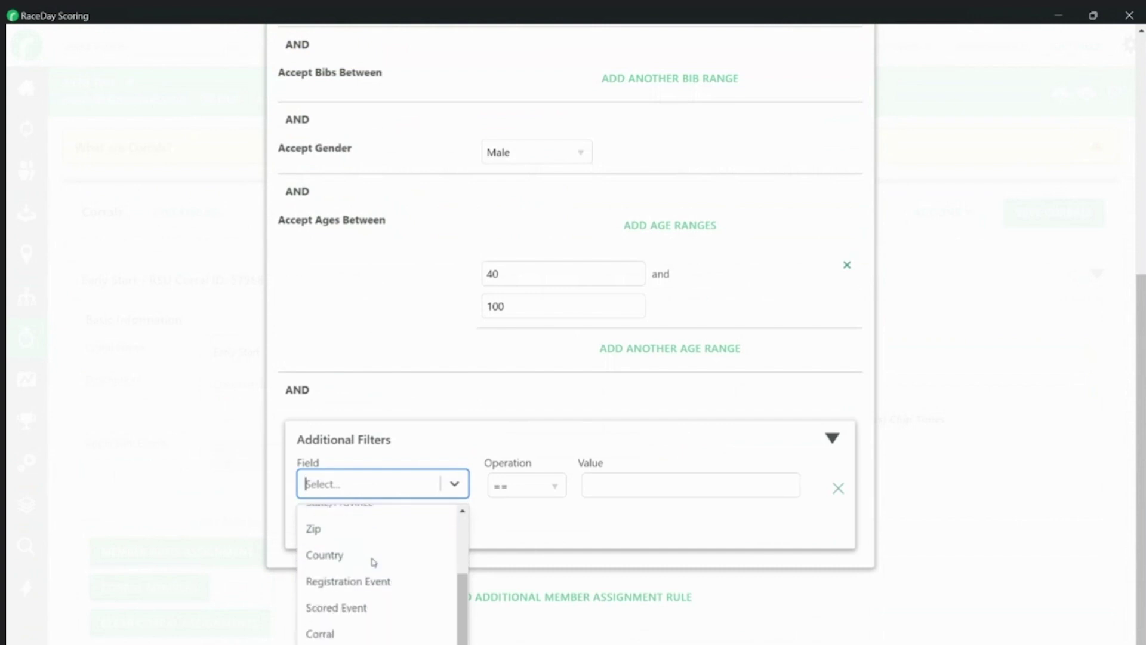
pyautogui.scroll(-1, 373, 562)
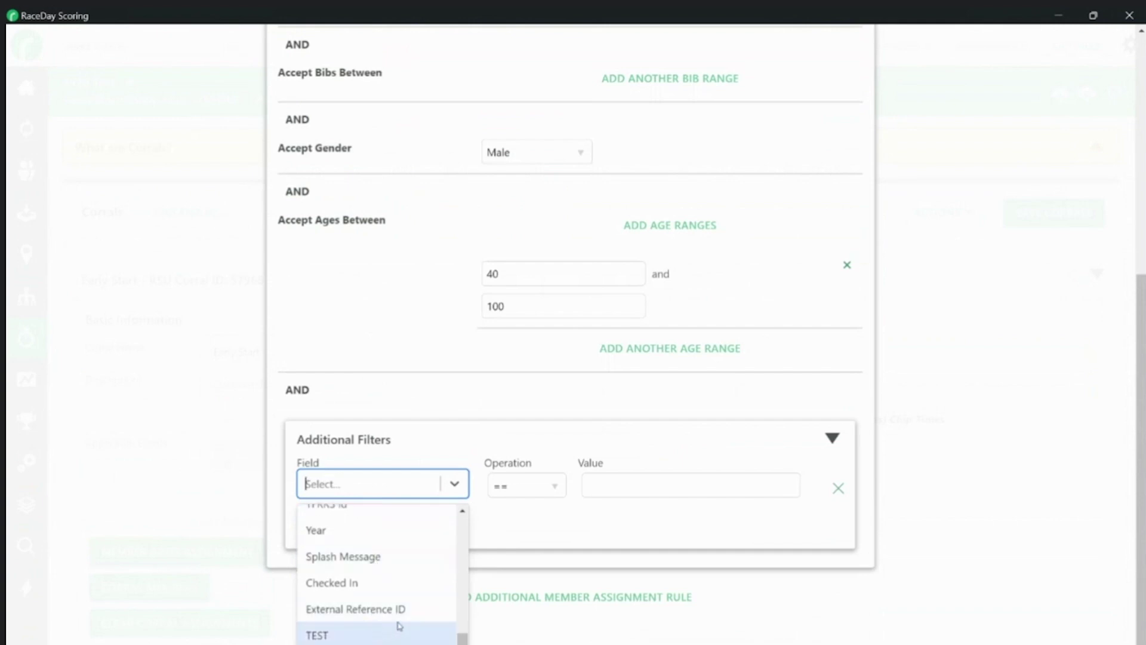
pyautogui.scroll(8, 395, 622)
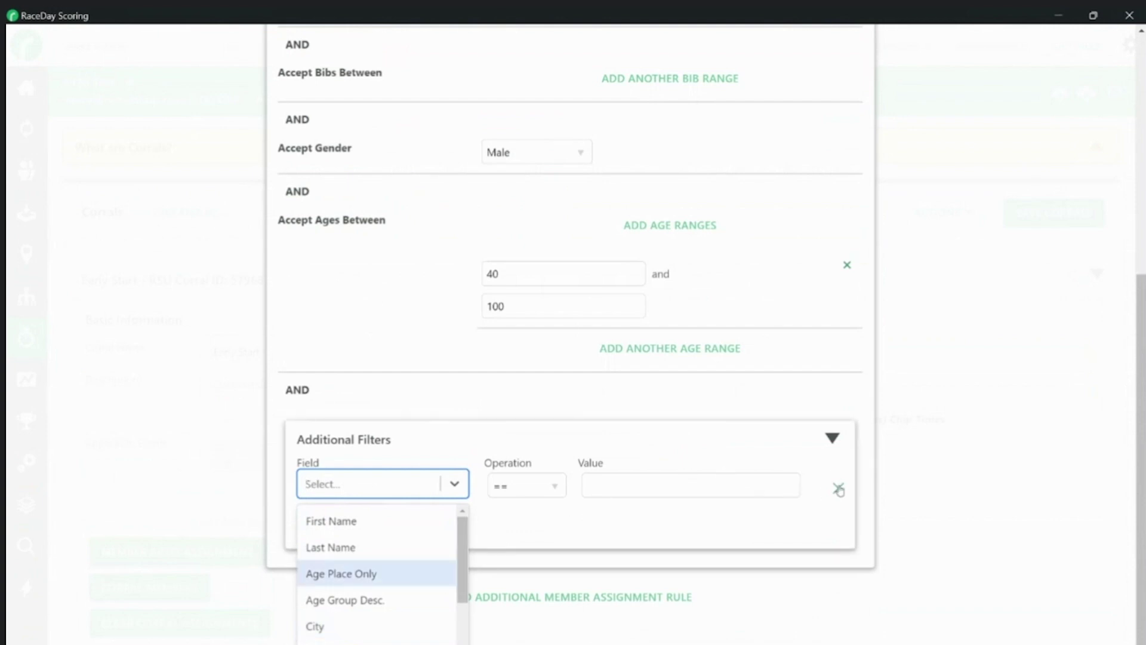
pyautogui.scroll(2, 838, 490)
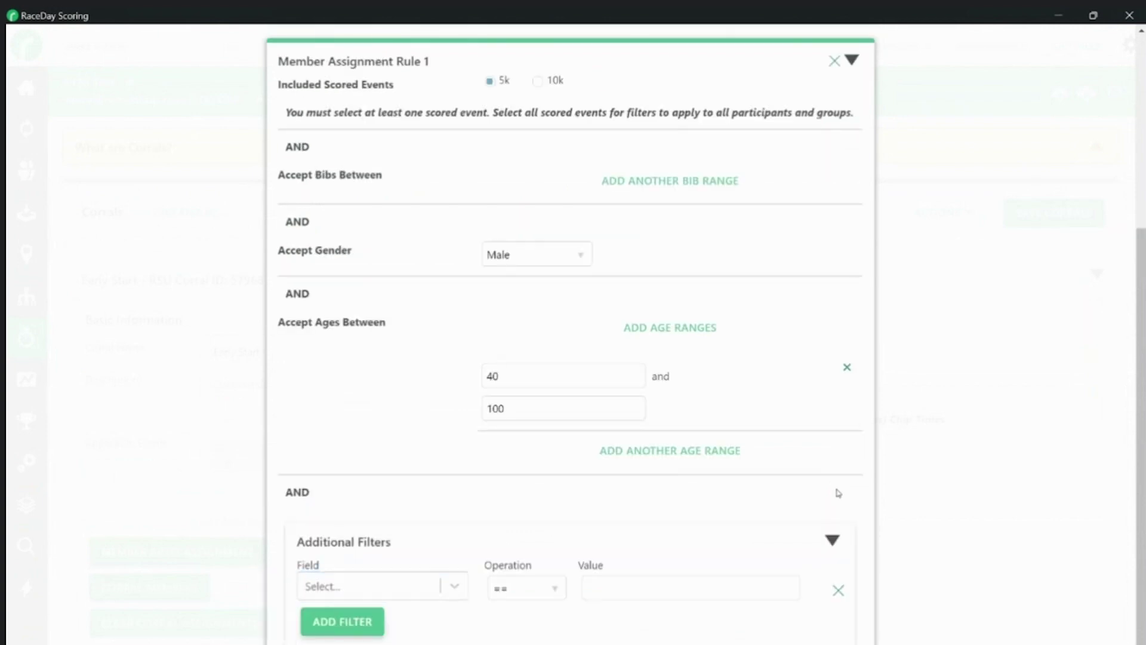
pyautogui.click(838, 589)
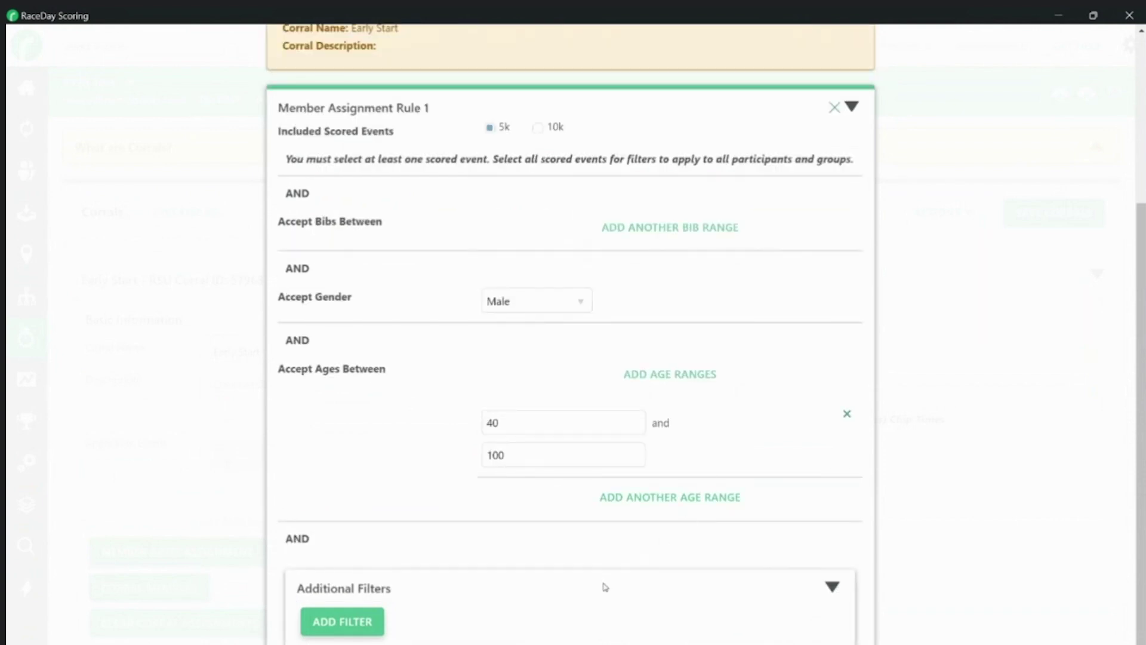
pyautogui.click(605, 587)
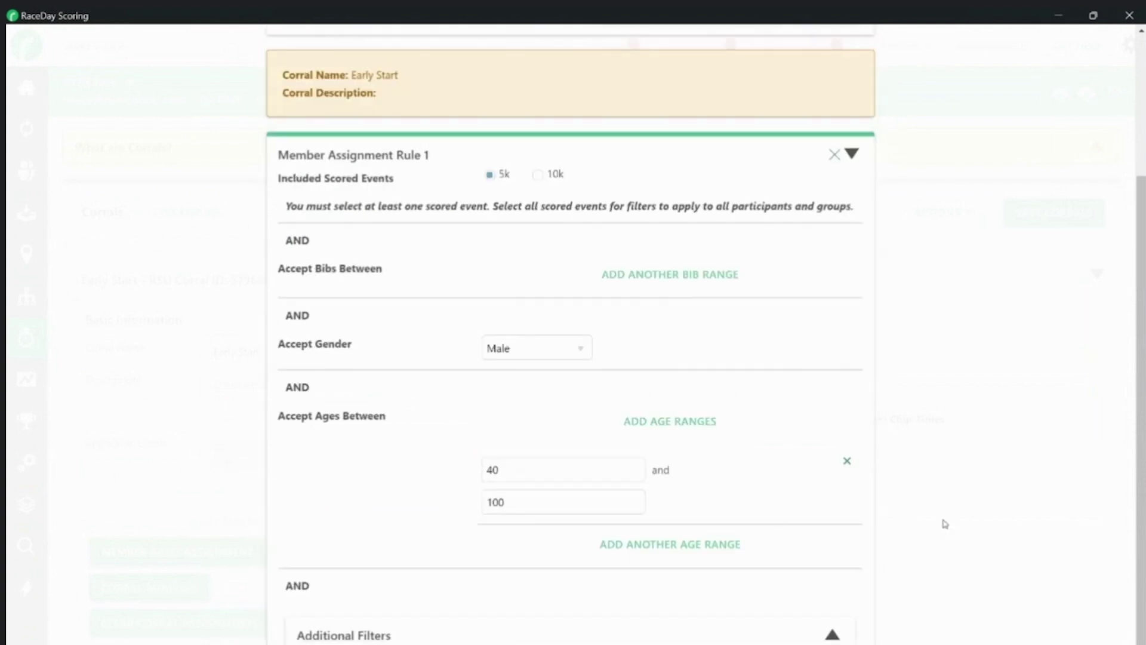
# - Save the Early Start corral's auto-assignment rule and review the preview of affected participants
pyautogui.scroll(4, 971, 528)
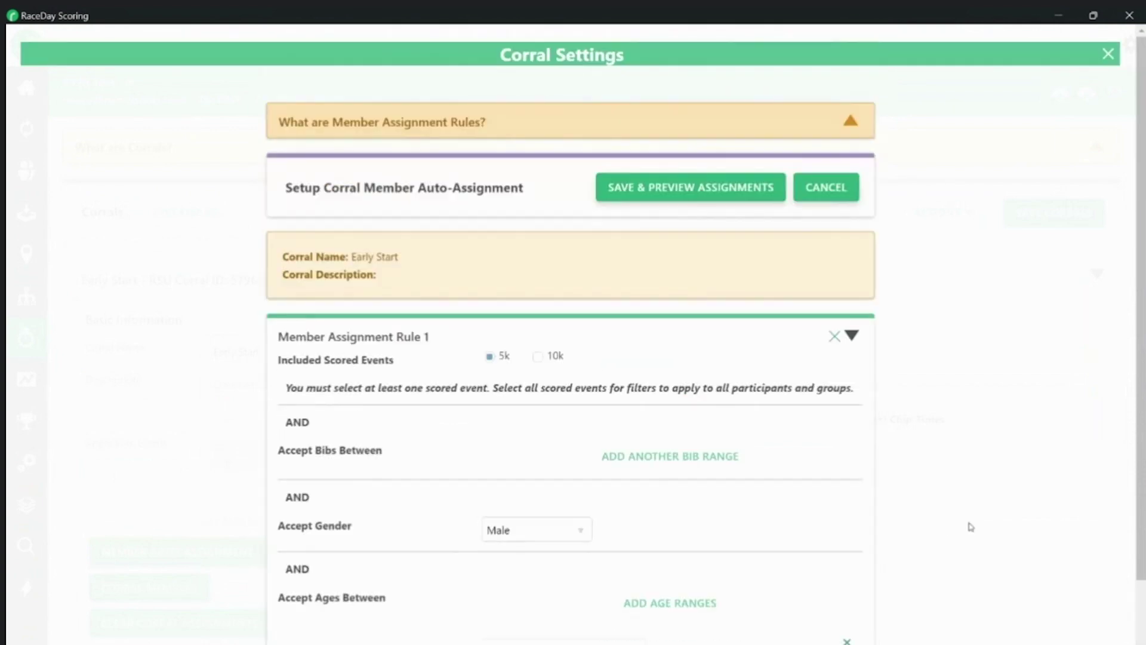
pyautogui.click(696, 191)
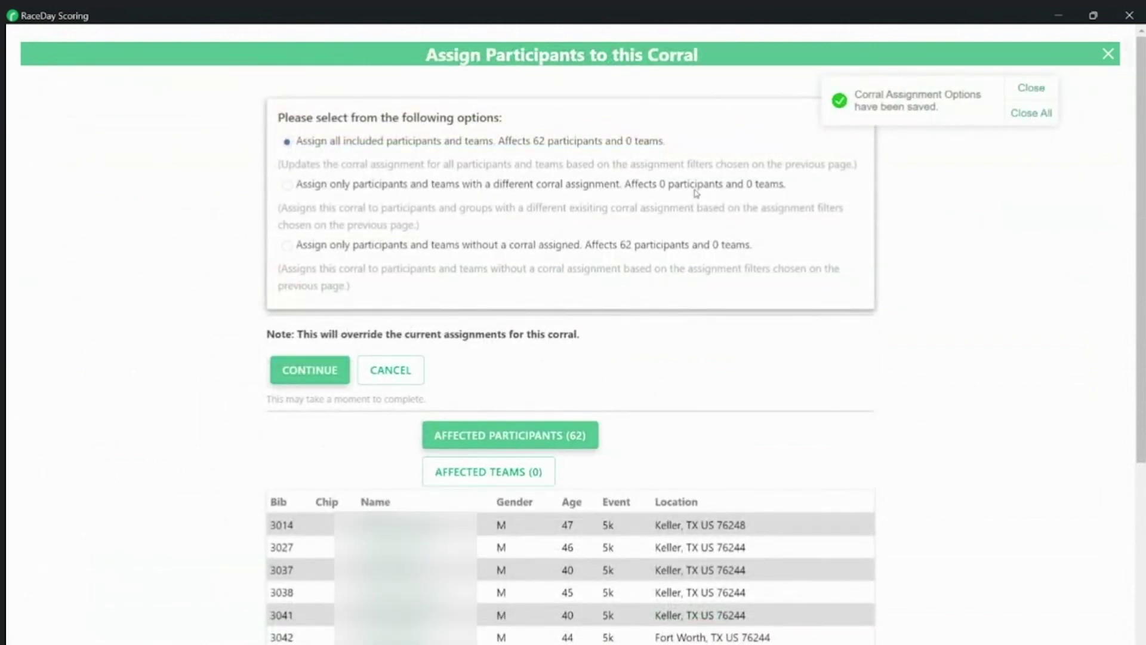
pyautogui.scroll(-5, 696, 193)
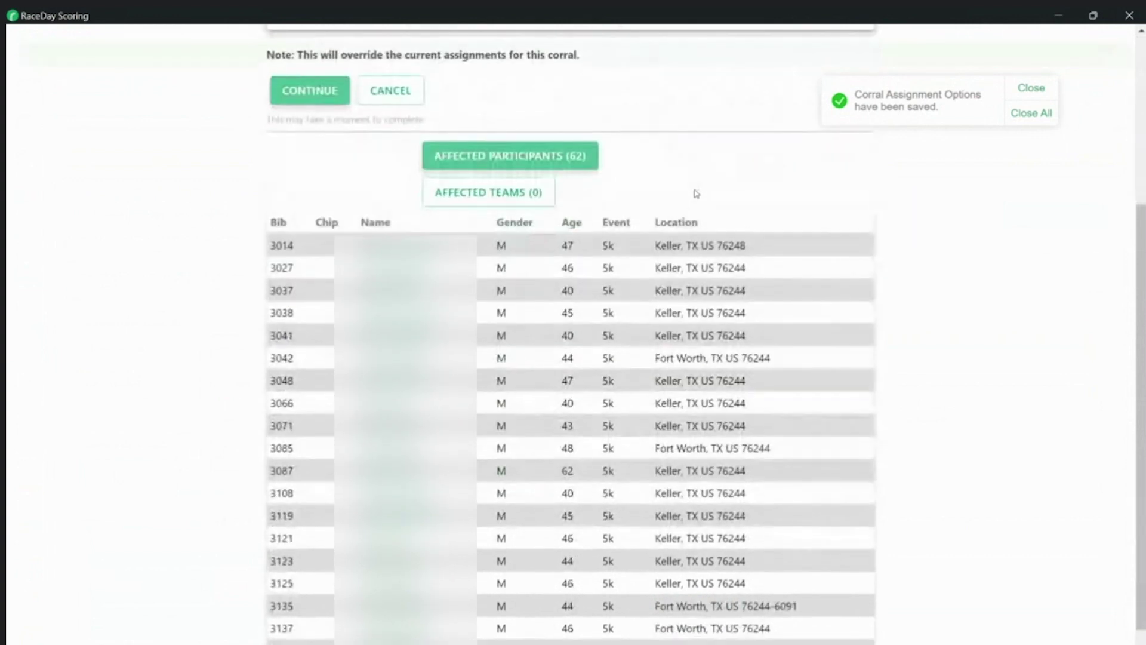
pyautogui.scroll(-2, 696, 193)
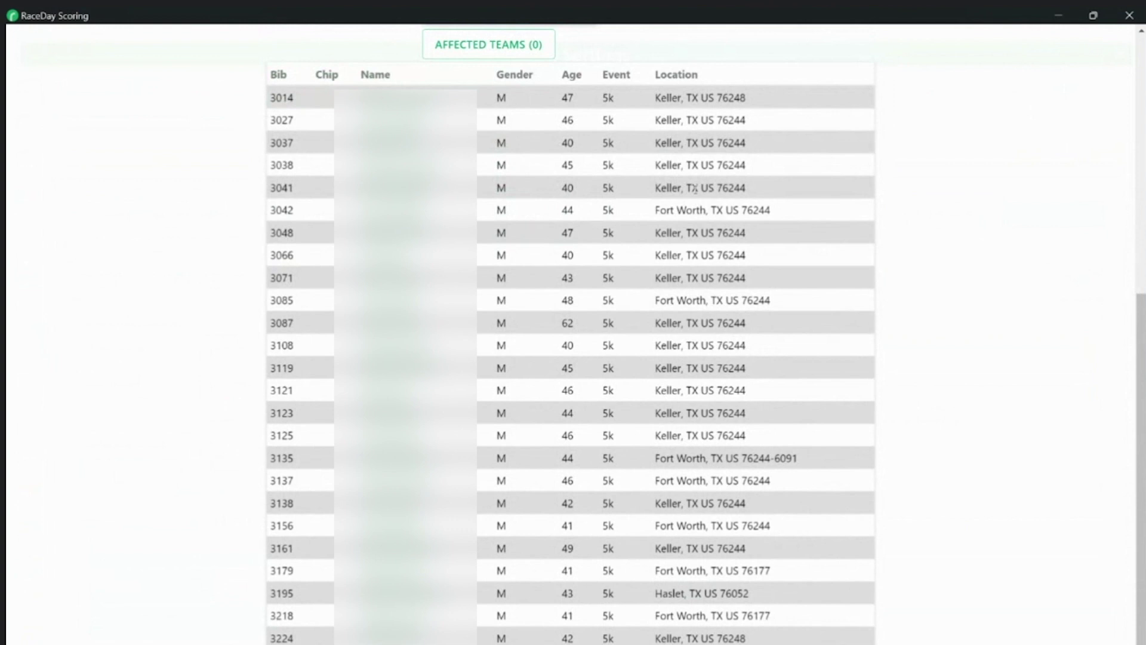
pyautogui.scroll(-8, 586, 638)
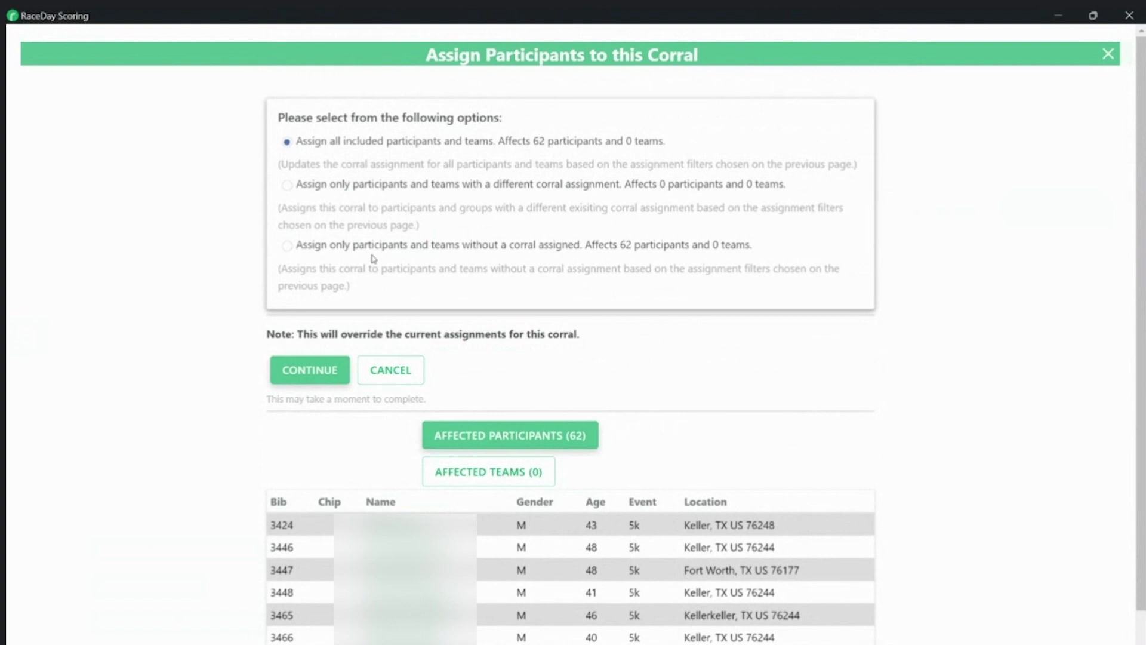
# - Assign all included participants and teams to the Early Start corral, dismiss the notifications and collapse the corral
pyautogui.click(298, 371)
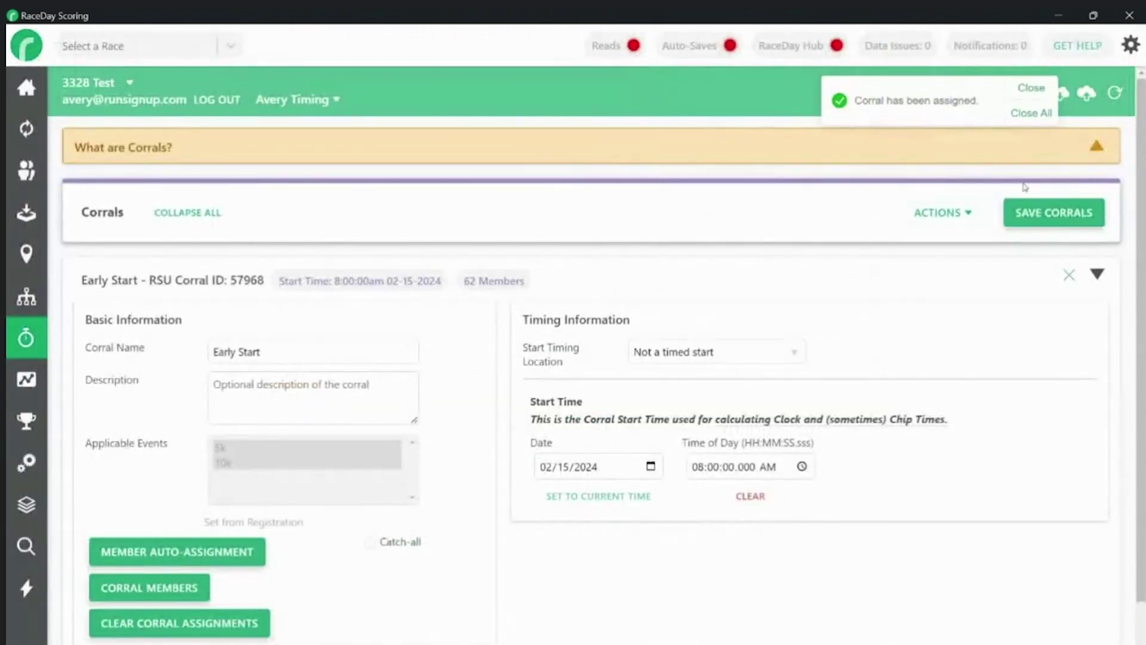
pyautogui.click(1033, 113)
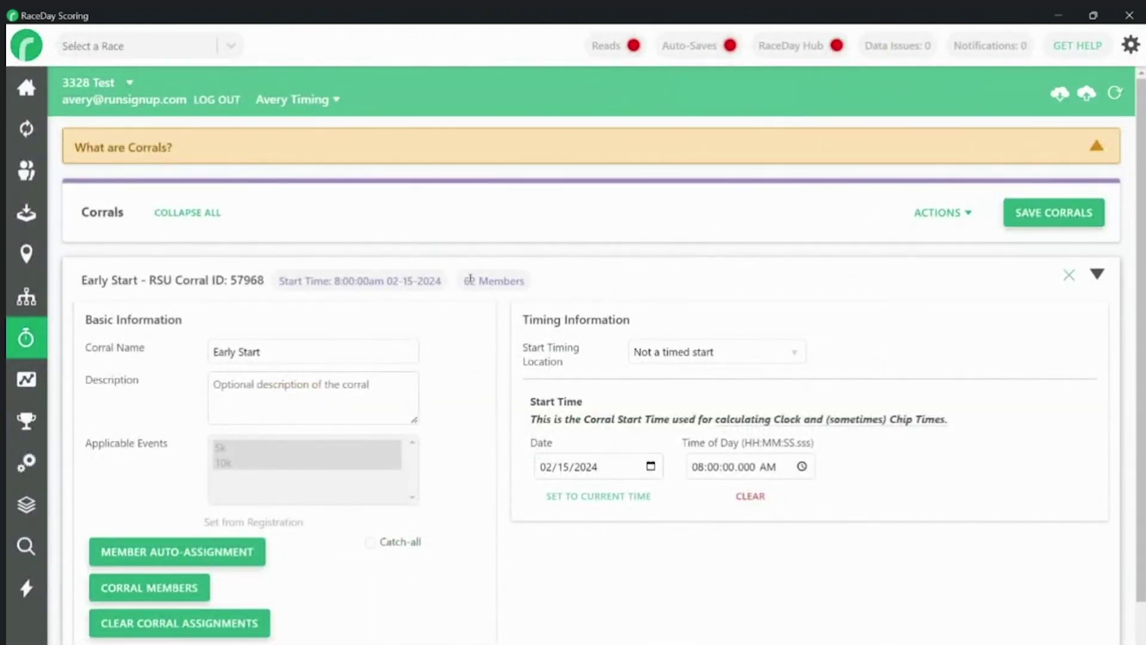
pyautogui.click(472, 279)
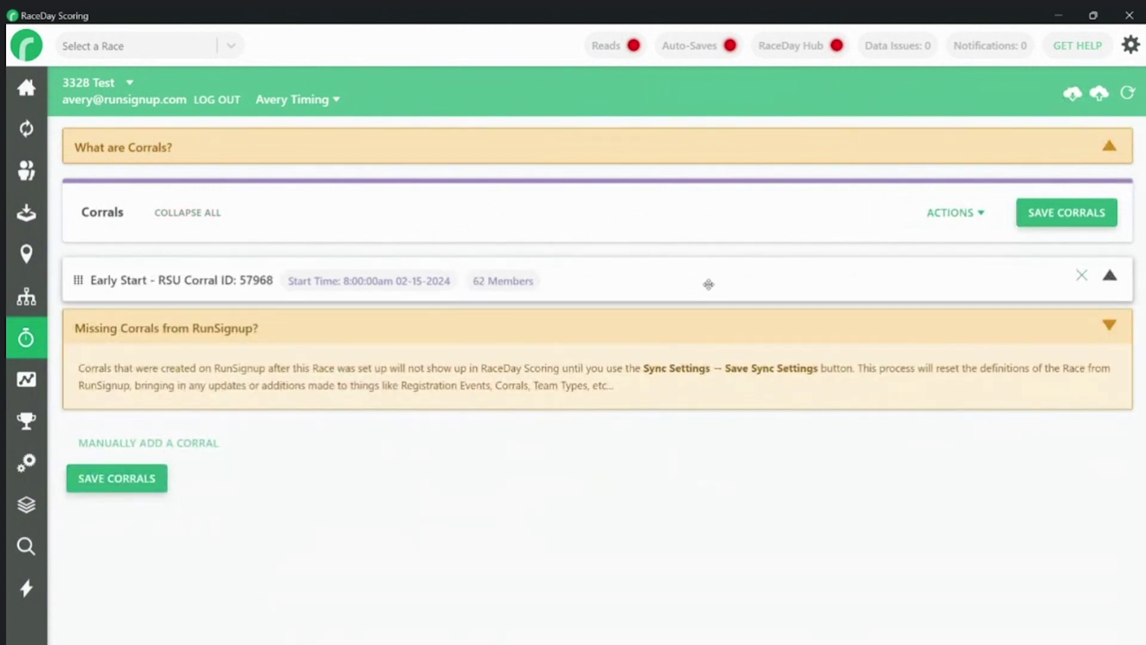
# - Review the participants in the Early Start corral's member list, then close the list and collapse the corral
pyautogui.click(458, 280)
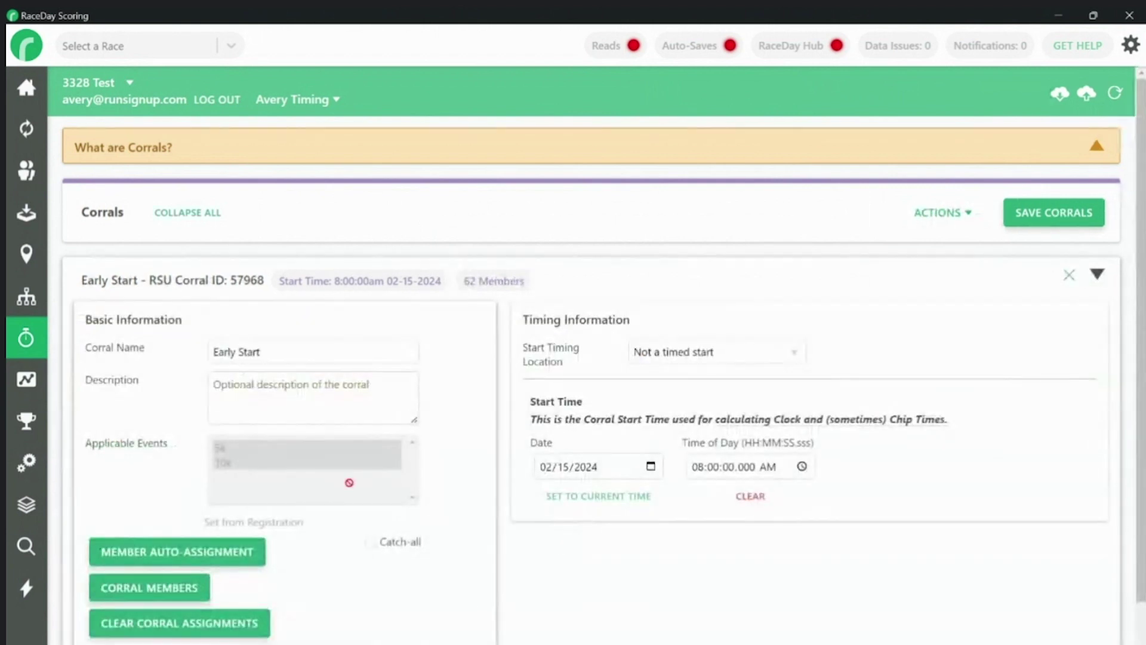
pyautogui.click(152, 588)
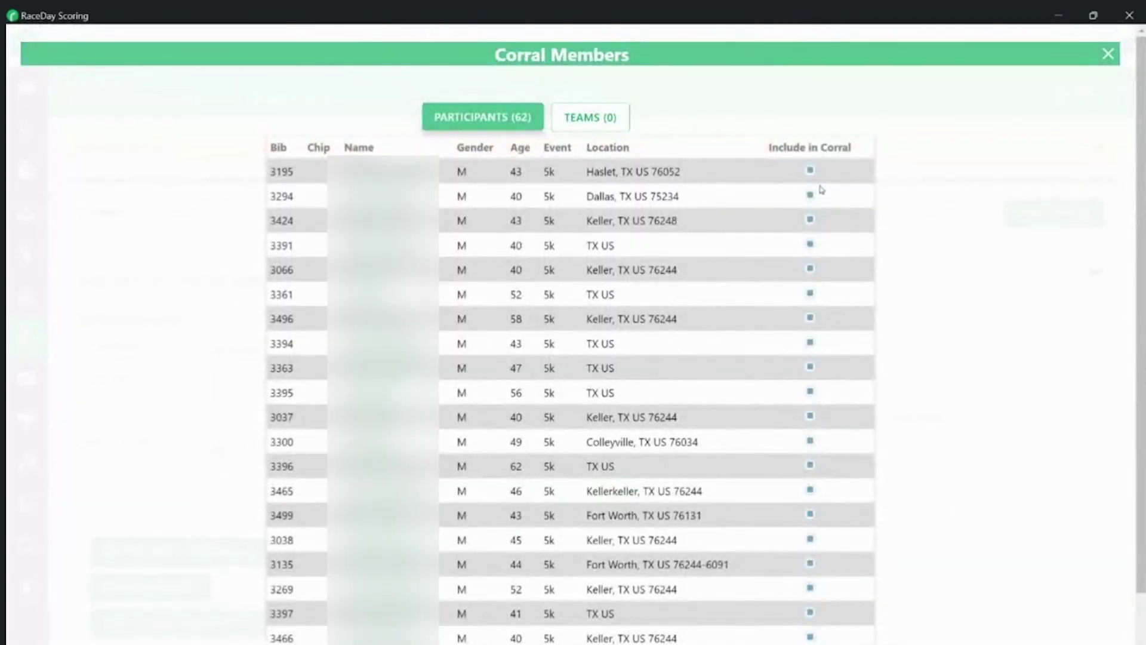
pyautogui.scroll(-3, 792, 485)
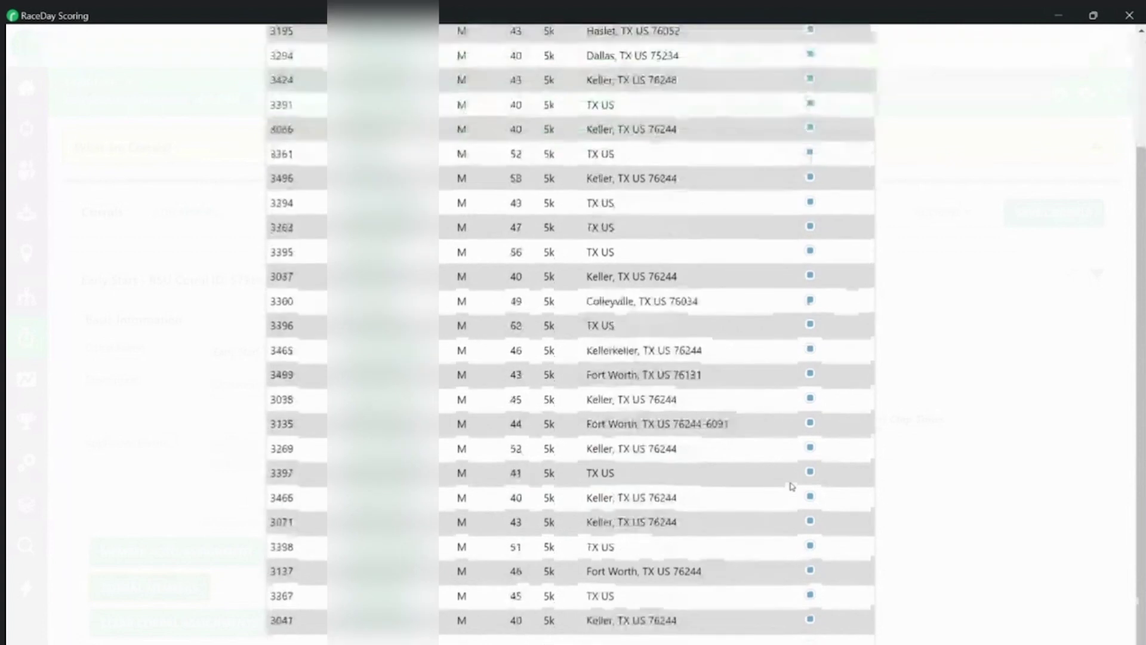
pyautogui.scroll(3, 792, 485)
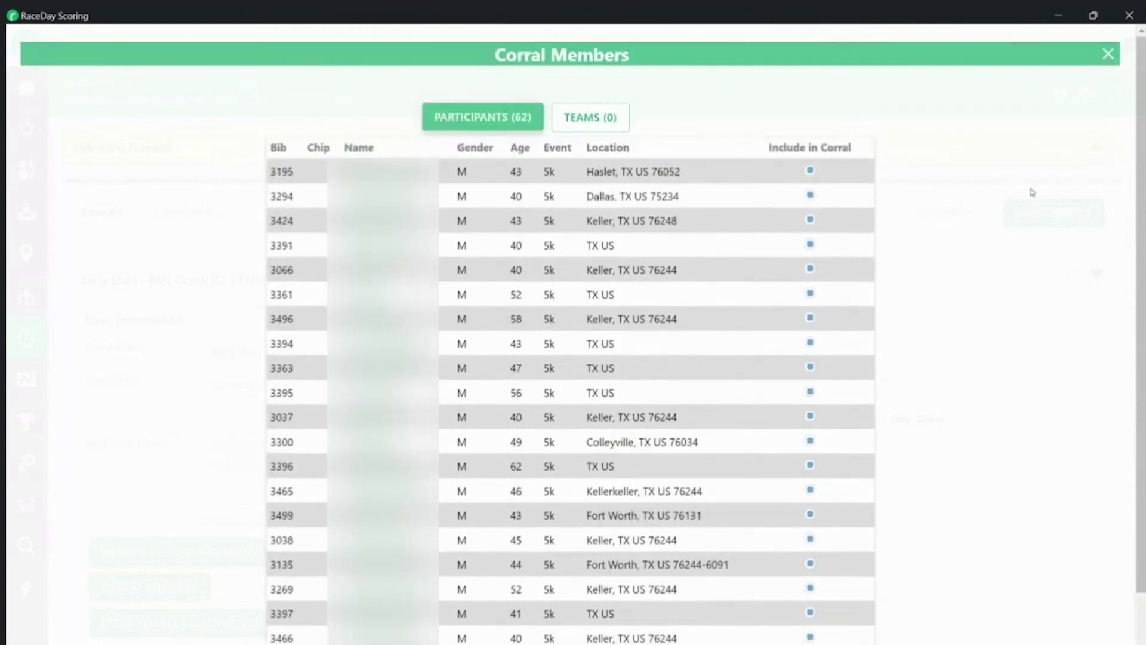
pyautogui.click(1109, 58)
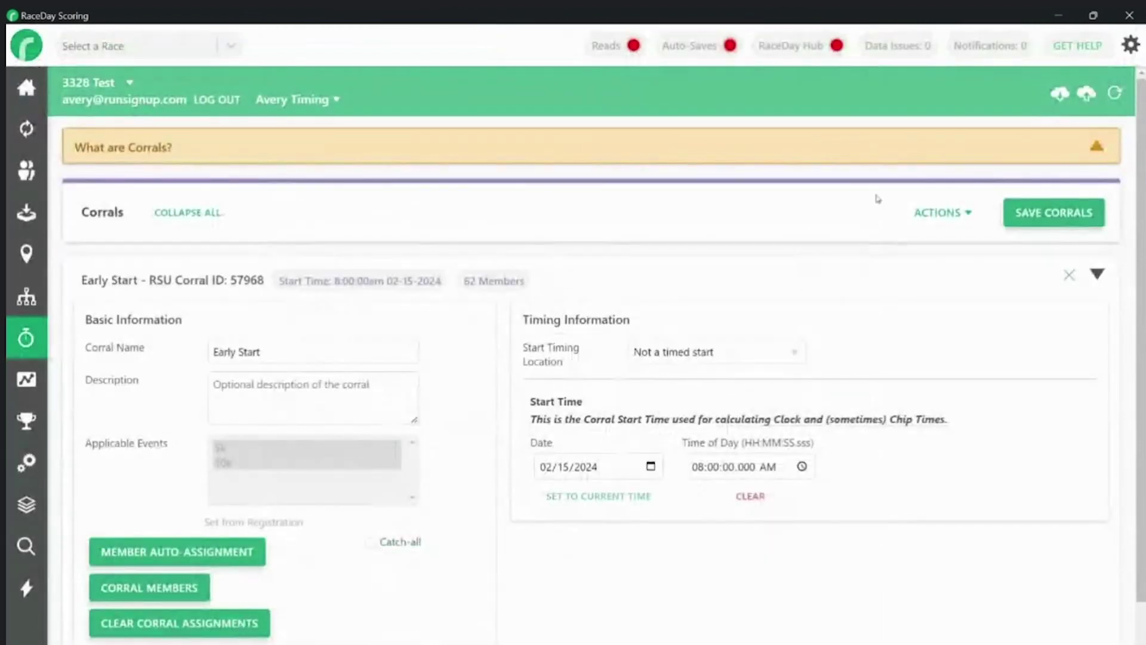
pyautogui.click(729, 278)
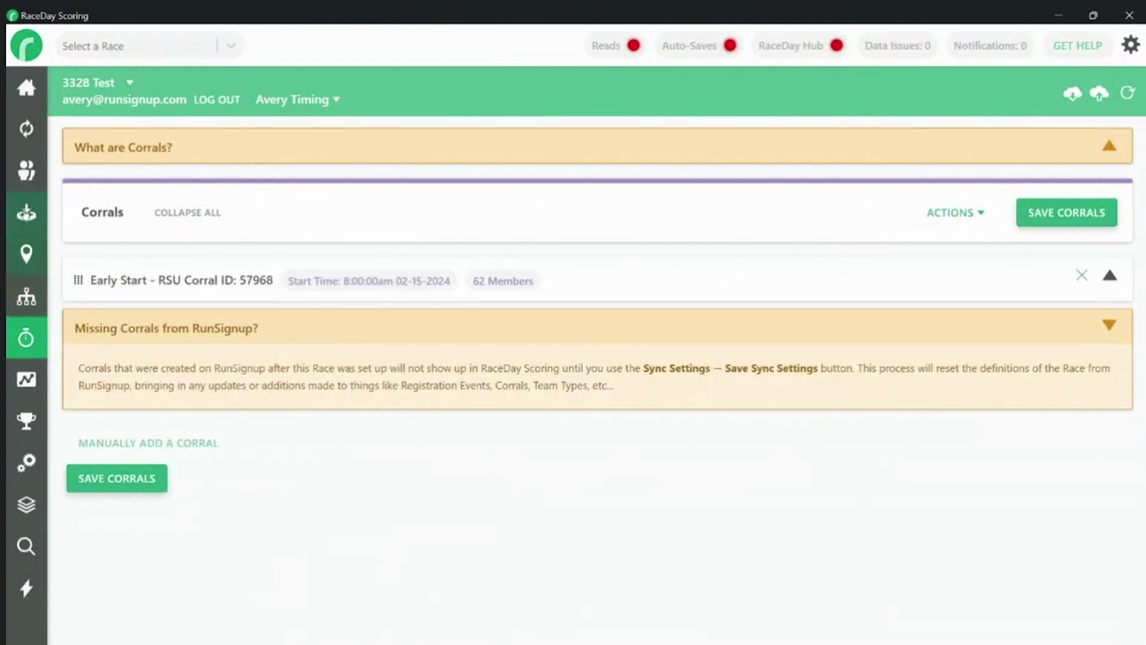
pyautogui.click(24, 167)
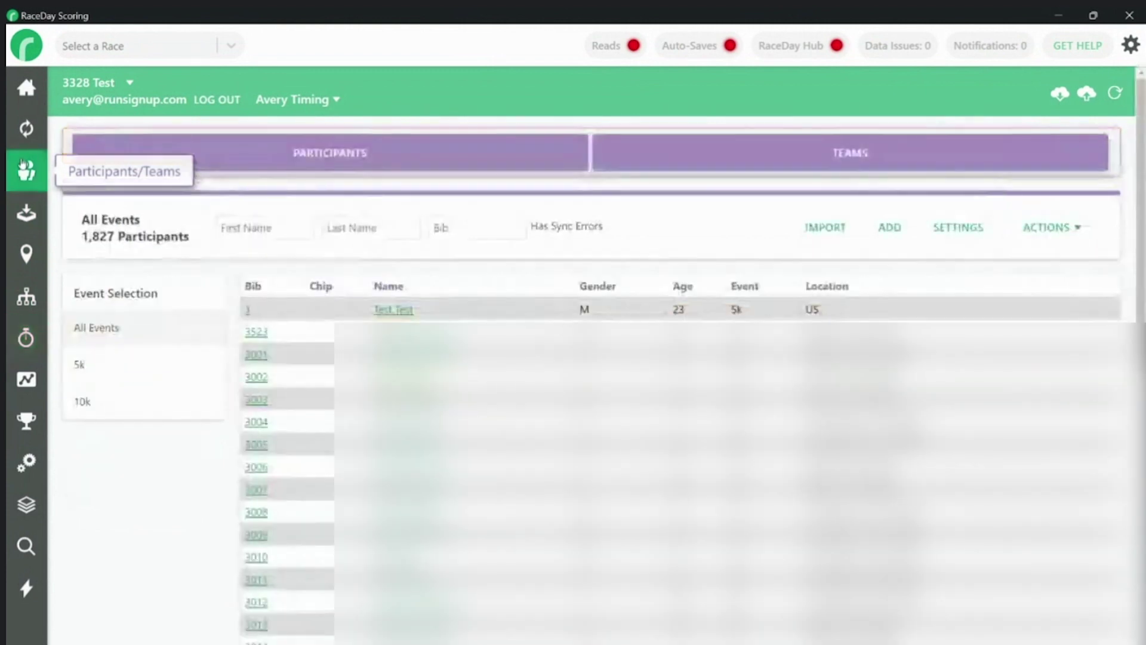
pyautogui.click(26, 87)
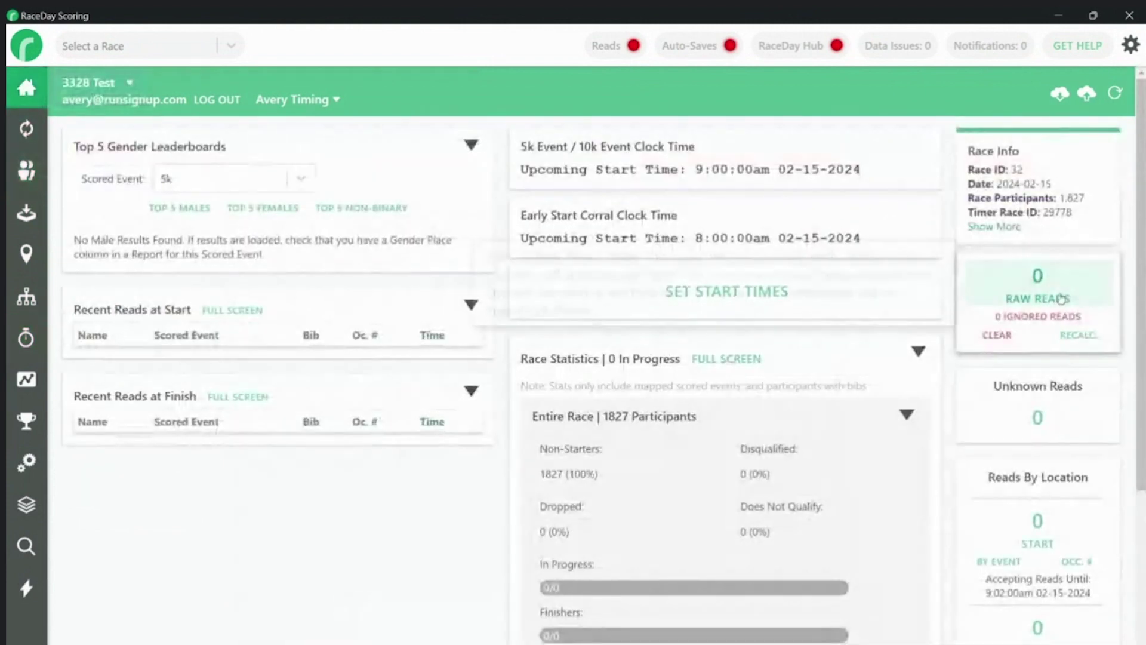
pyautogui.click(42, 170)
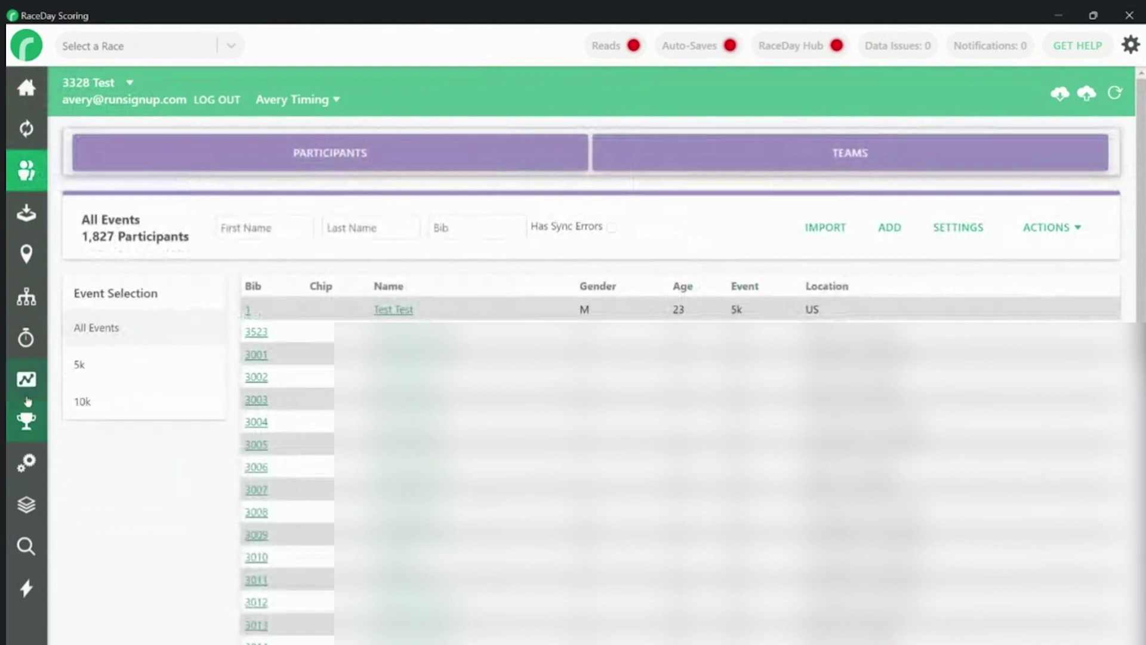
pyautogui.click(25, 338)
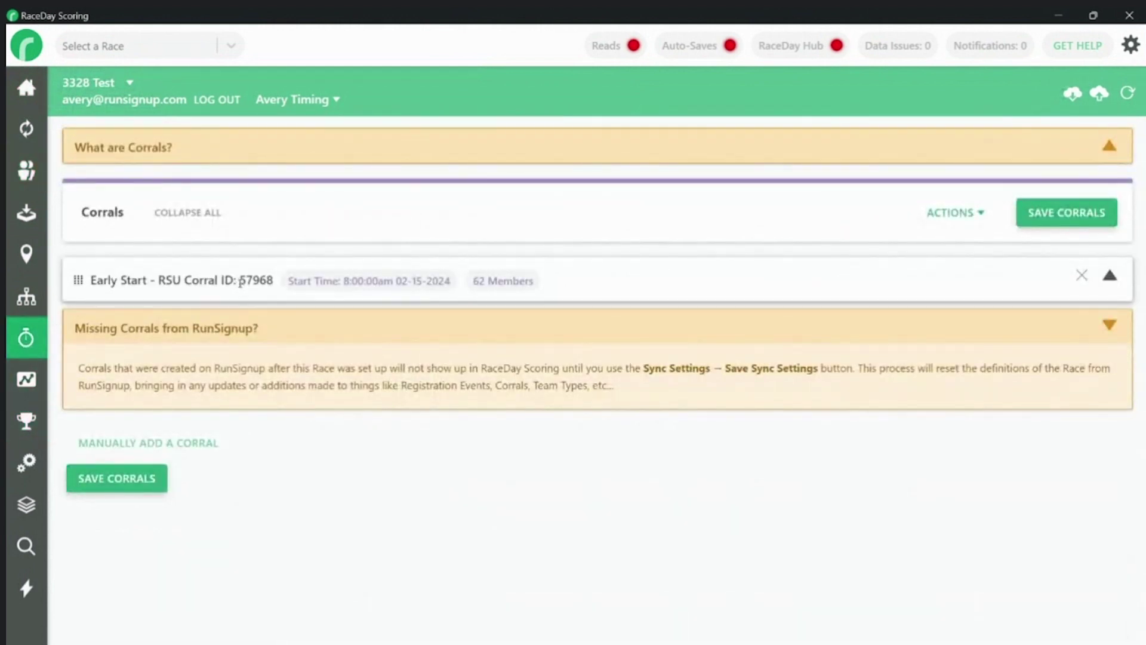
# - Open the record of the participant with bib 3195 from the Early Start corral's member list and bring up their raw reads
pyautogui.click(239, 282)
pyautogui.click(153, 588)
pyautogui.doubleClick(278, 172)
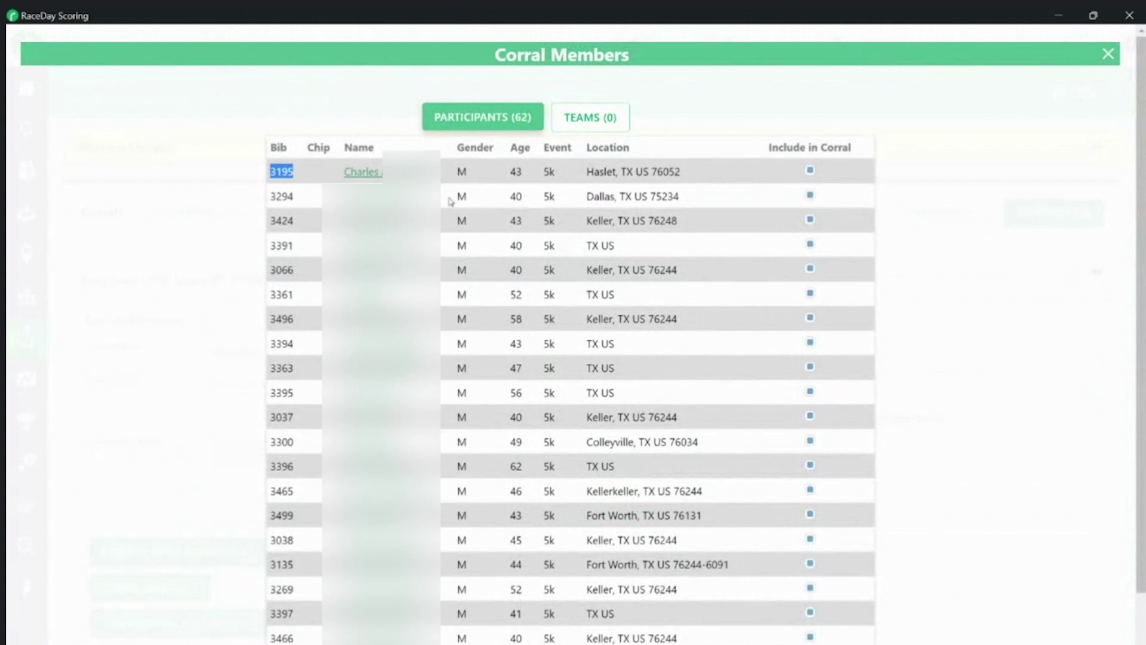
pyautogui.click(362, 172)
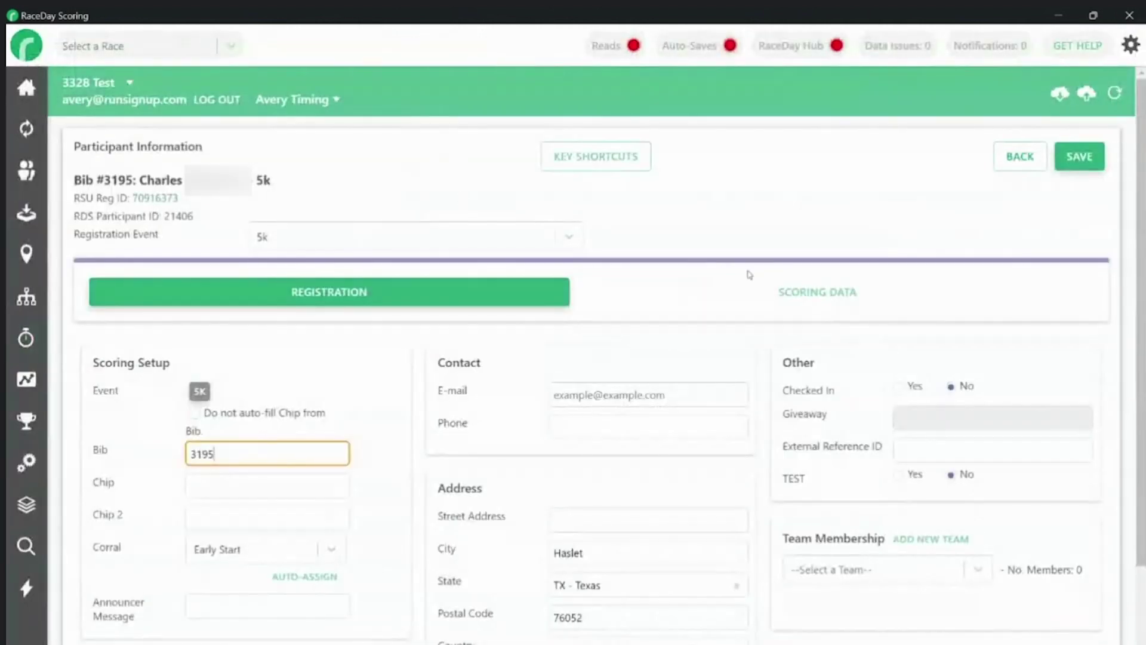
pyautogui.click(775, 295)
pyautogui.click(702, 360)
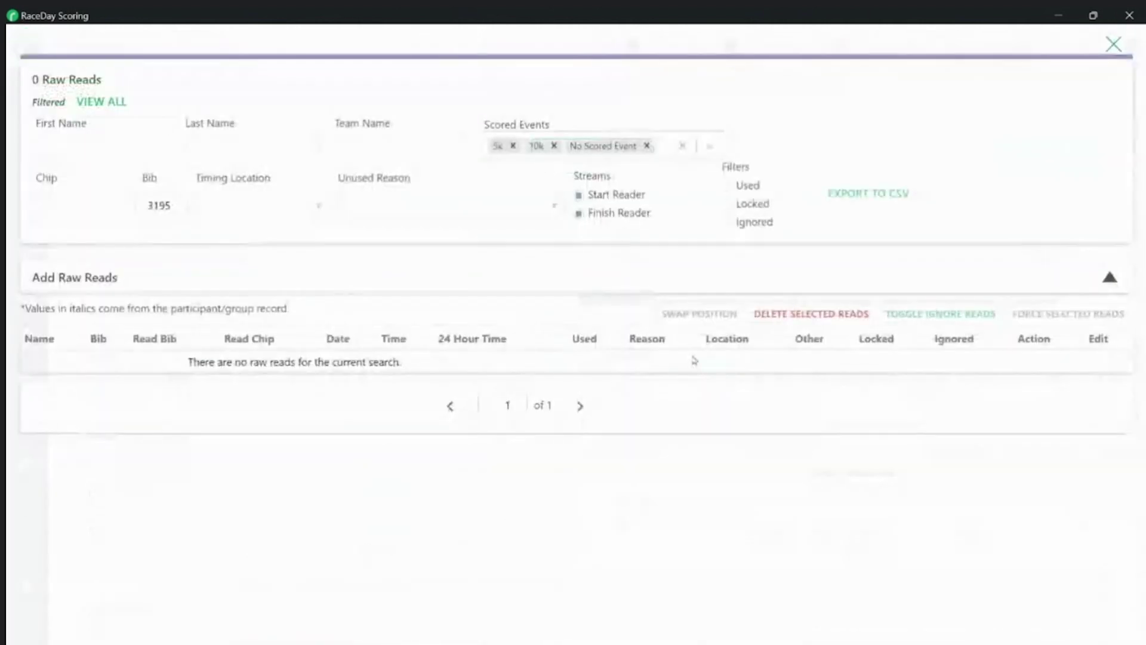
# - Submit a new raw read for bib 3195 on Finish Reader - Finish, dated 02/15/2024 at 10:00:00.000 AM
pyautogui.click(326, 267)
pyautogui.click(117, 342)
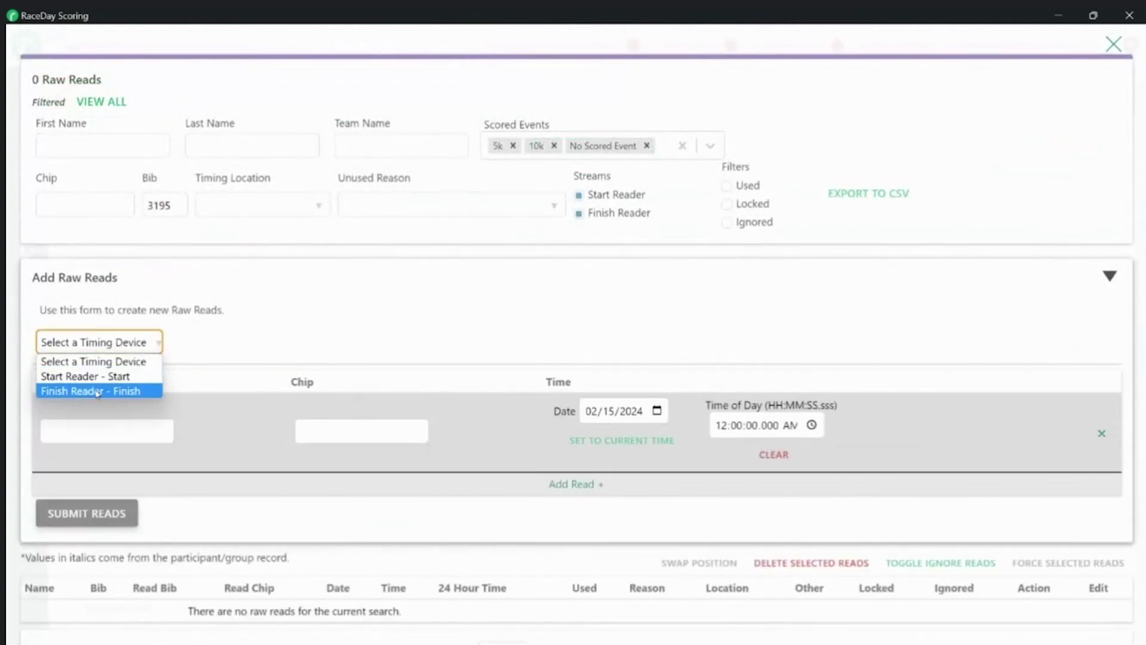
pyautogui.click(97, 391)
pyautogui.click(77, 431)
pyautogui.write('3195')
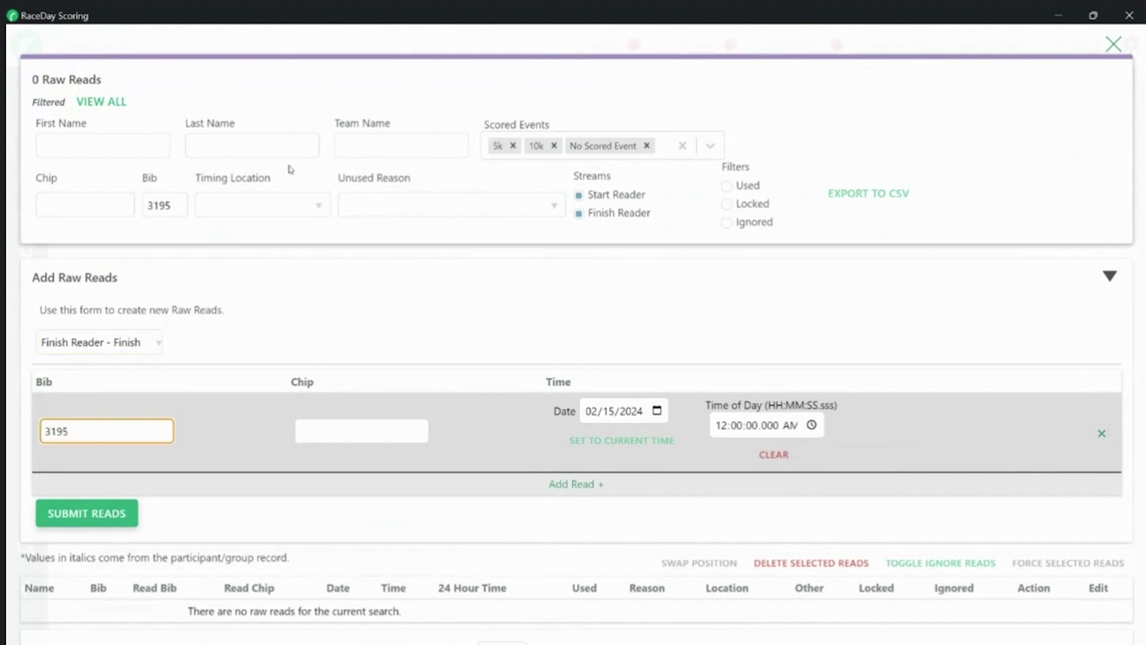
pyautogui.click(717, 426)
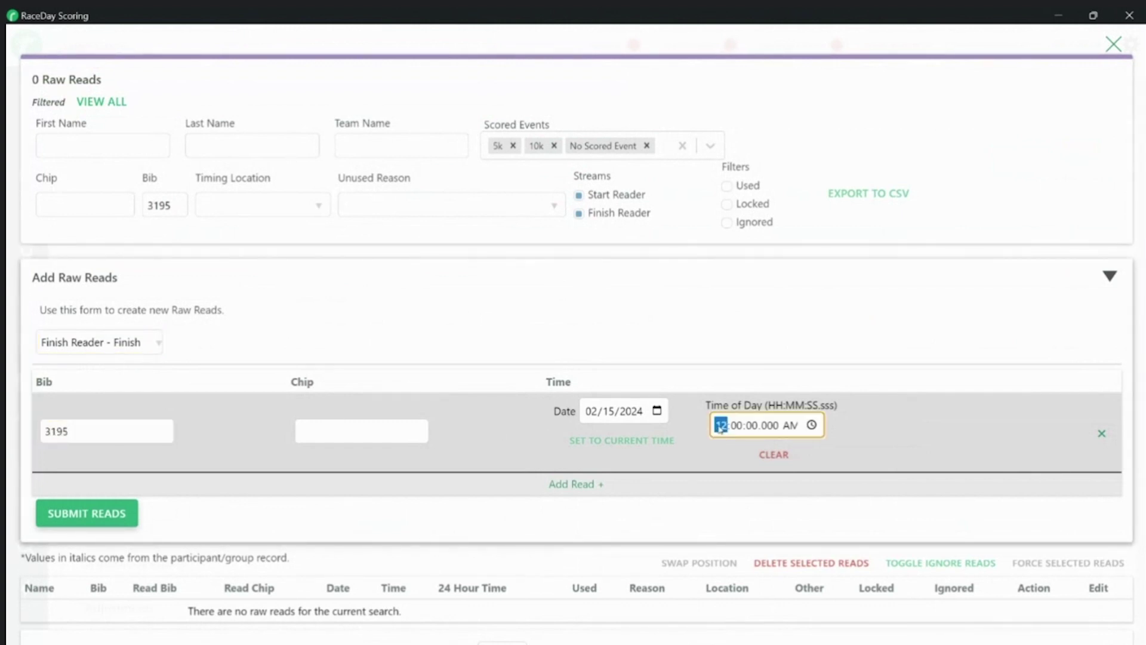
pyautogui.scroll(-1, 1047, 151)
pyautogui.write('10')
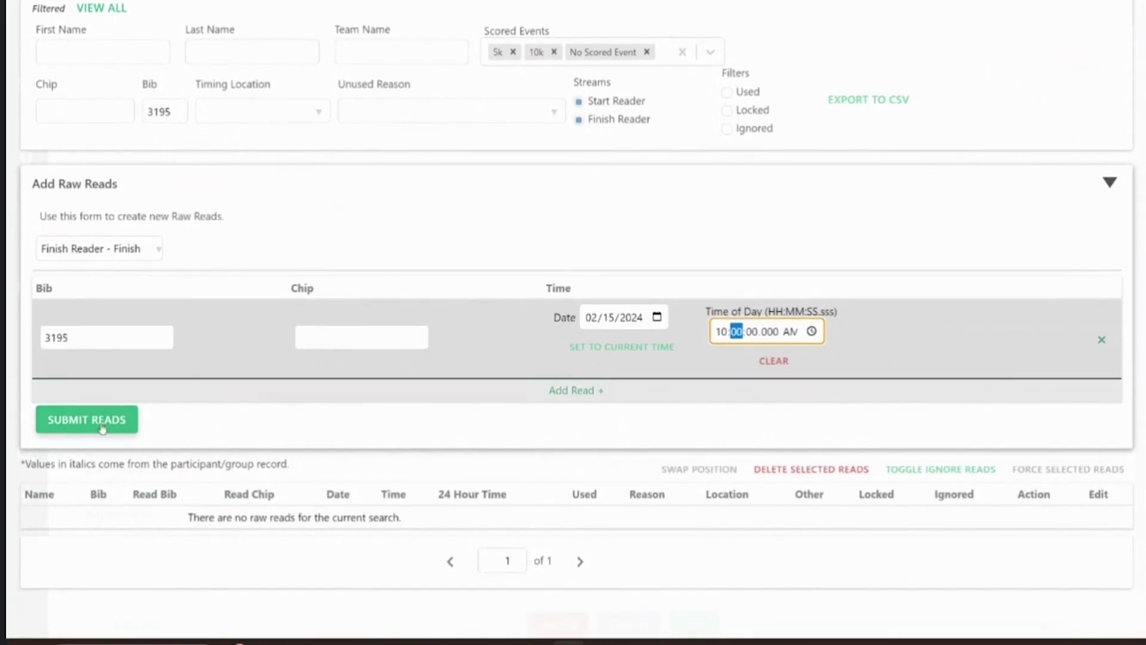
pyautogui.click(106, 437)
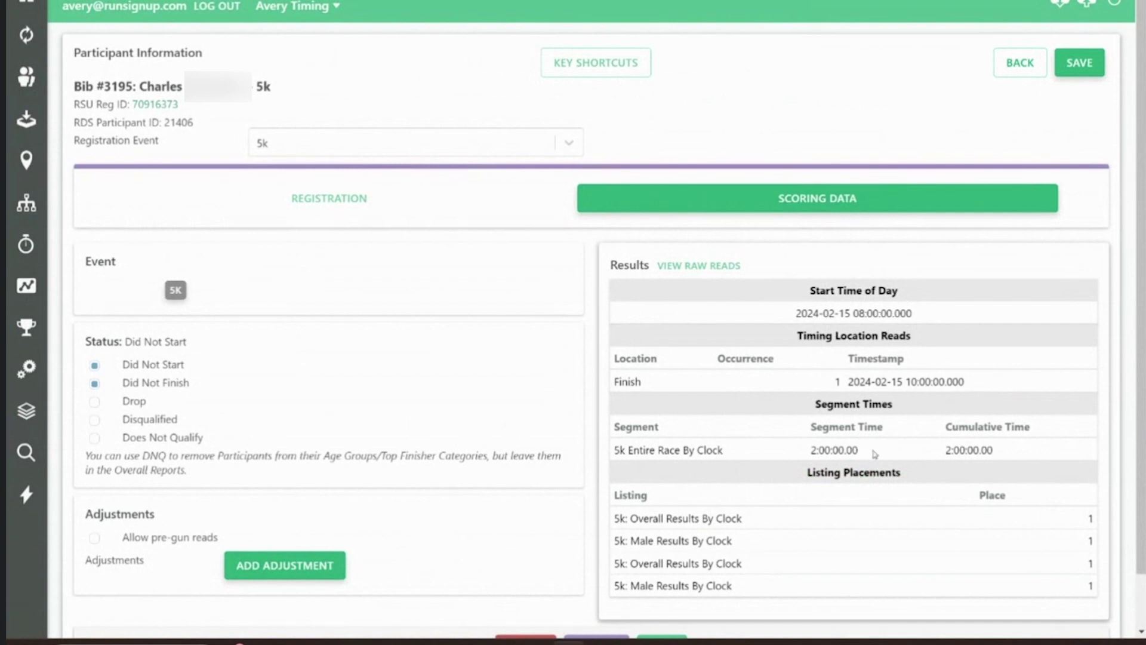
# - Check the participant's 5k segment time against the start time of day in their scoring results
pyautogui.moveTo(874, 454); pyautogui.dragTo(778, 458)
pyautogui.doubleClick(846, 313)
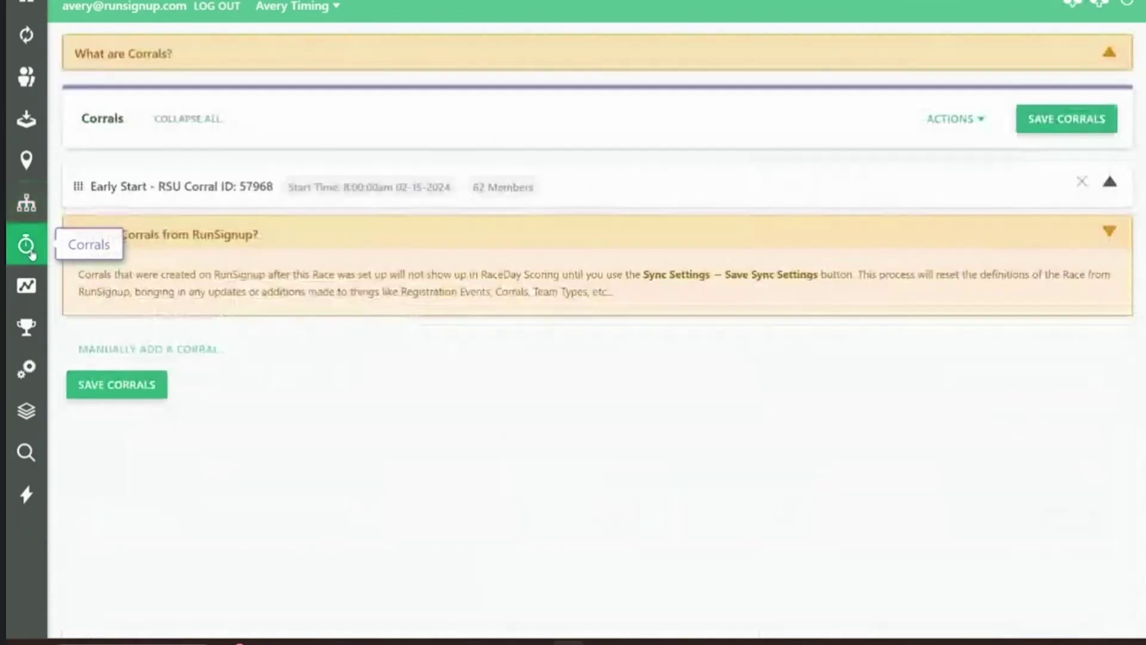
# - Expand the Early Start corral's settings, then open the spreadsheet import for corral assignments
pyautogui.click(293, 185)
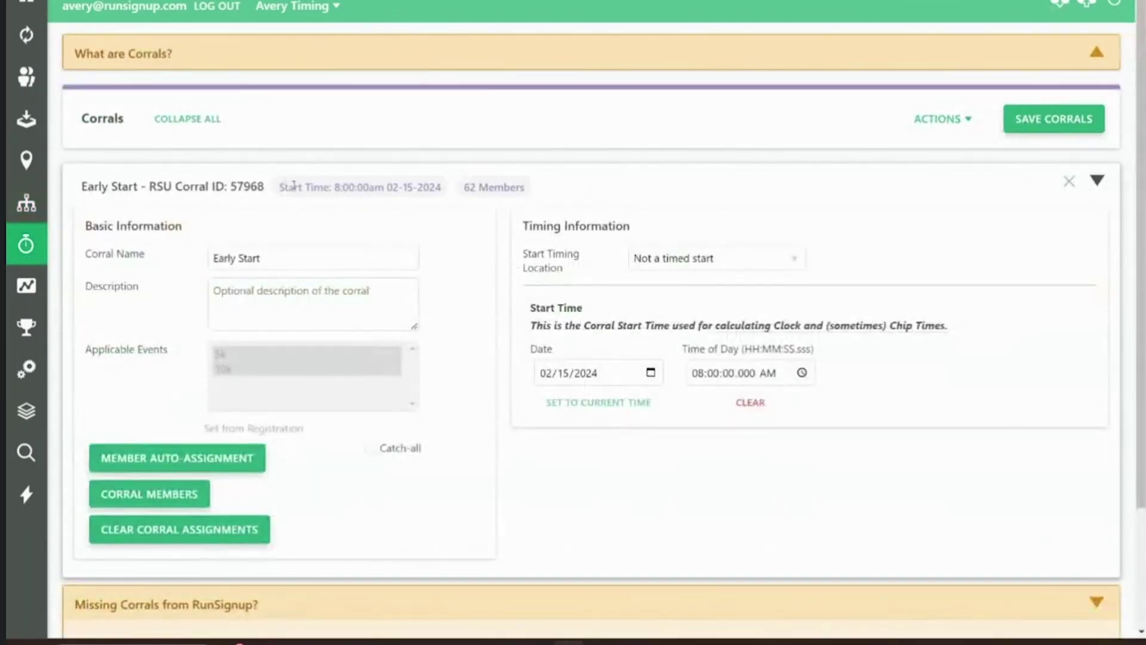
pyautogui.click(193, 495)
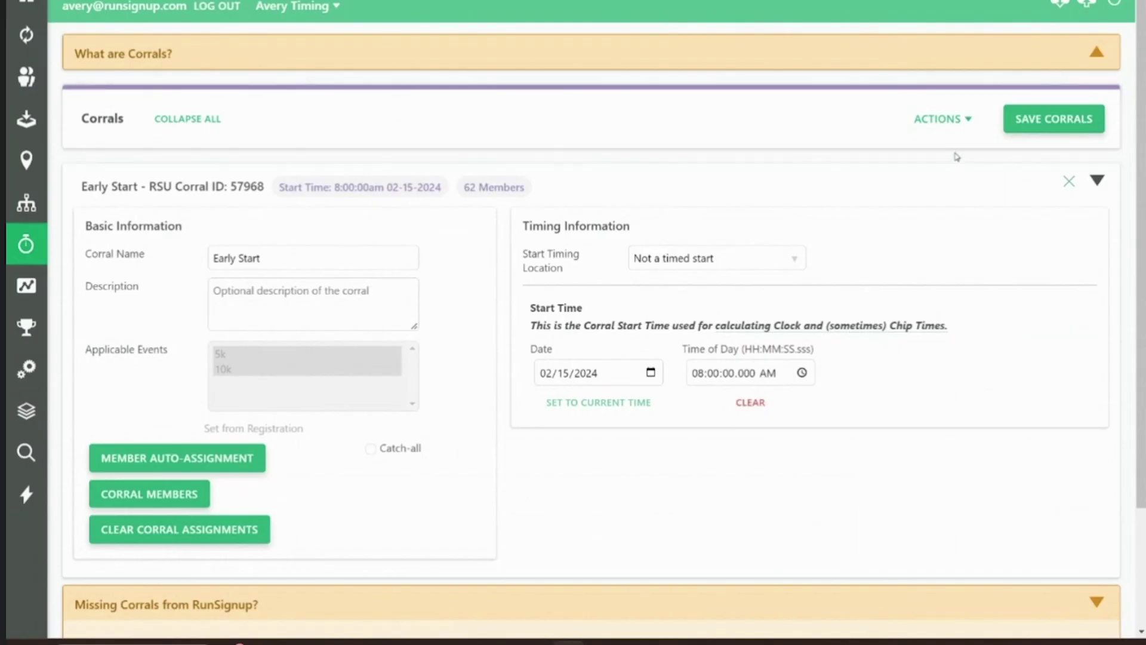
pyautogui.click(921, 123)
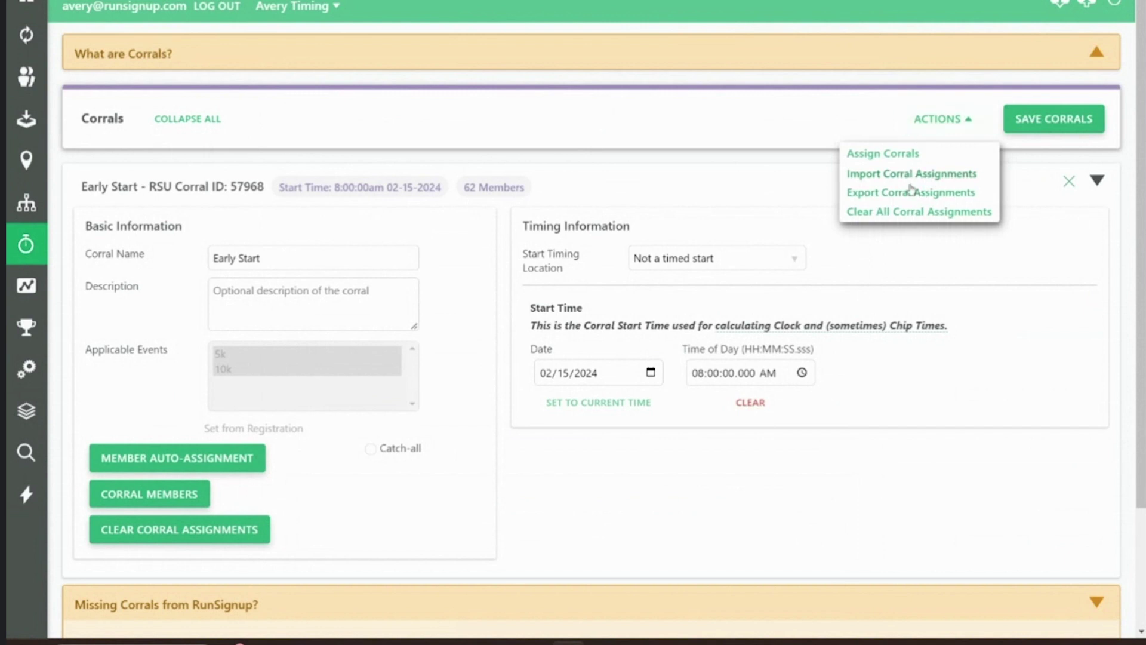
pyautogui.click(893, 174)
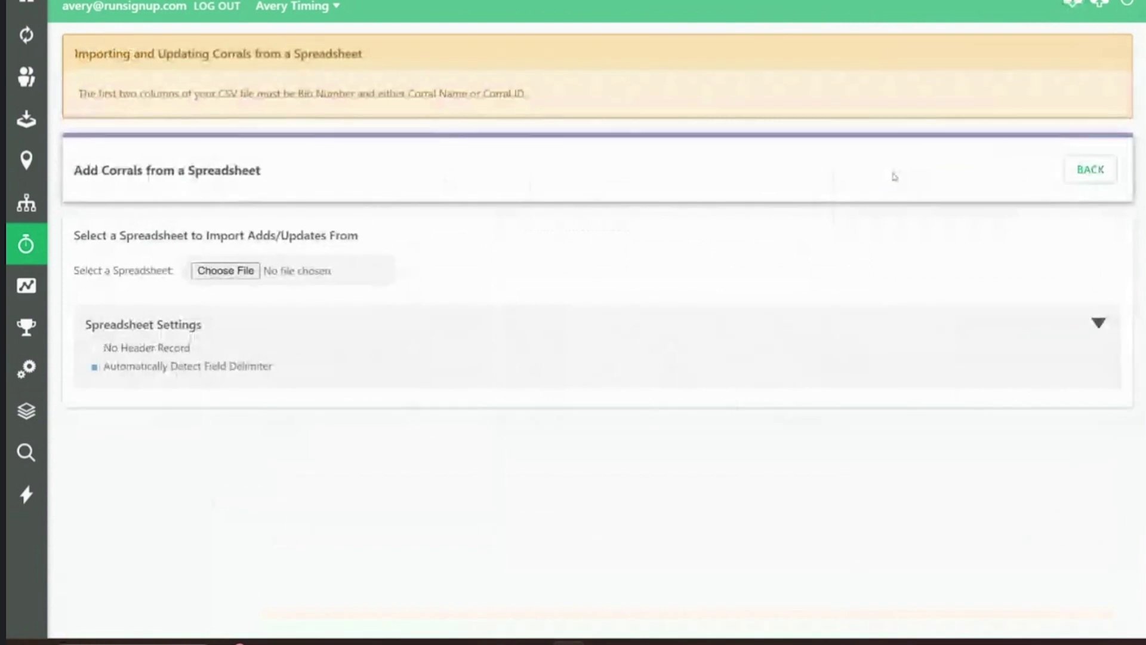